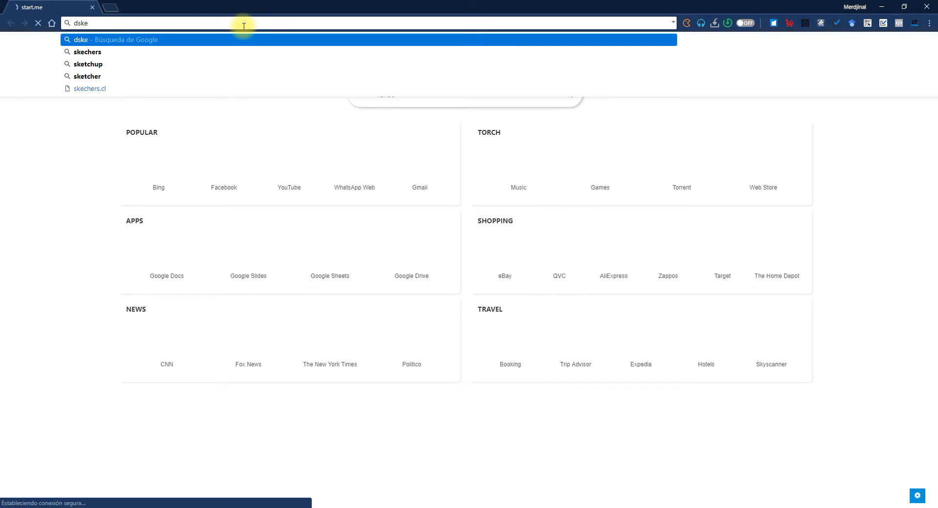
- Search the web for sketchup, open the official SketchUp website and look over its home page
{"action": "left_click", "coordinate": [87, 64]}
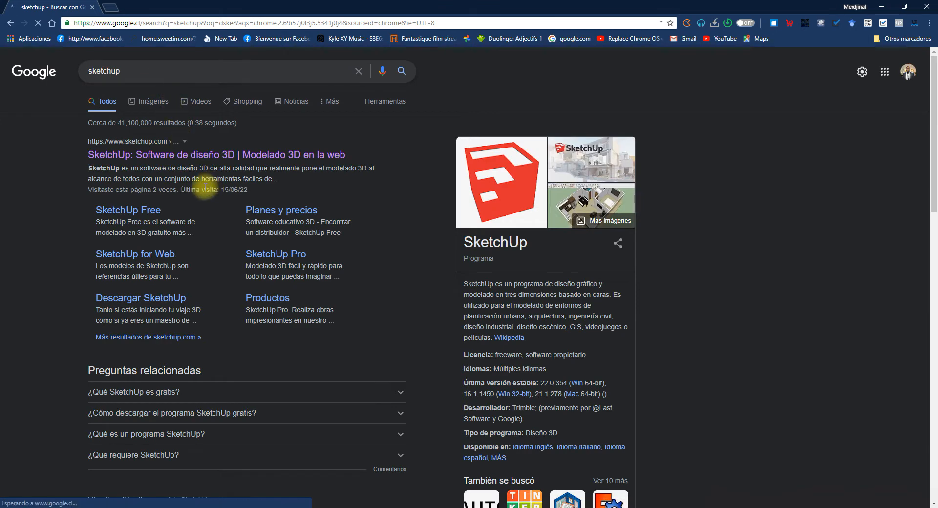
{"action": "left_click", "coordinate": [180, 156]}
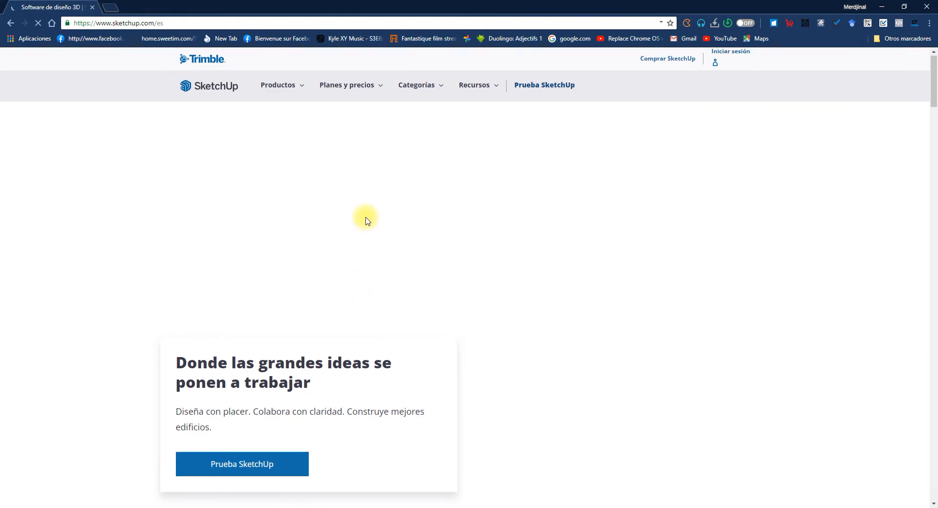
{"action": "scroll", "coordinate": [366, 217], "scroll_direction": "down", "scroll_amount": 3}
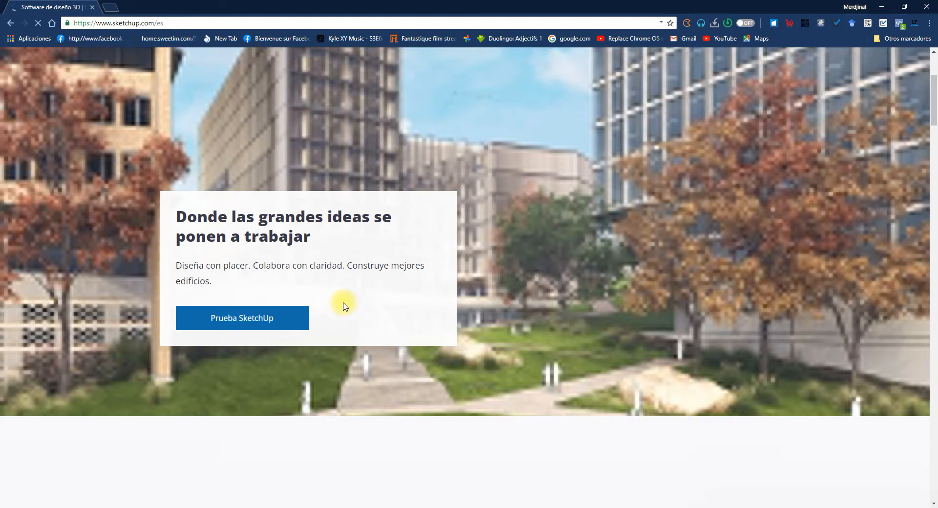
{"action": "scroll", "coordinate": [364, 297], "scroll_direction": "up", "scroll_amount": 2}
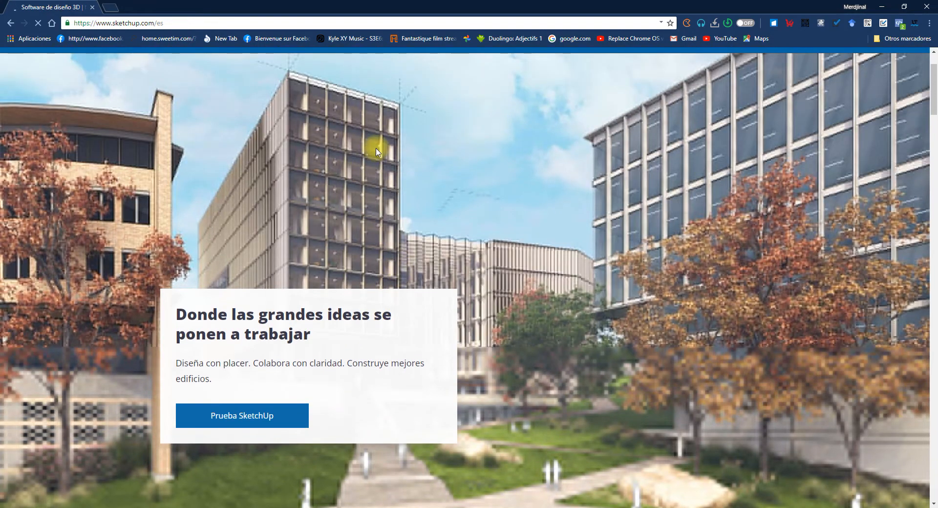
{"action": "scroll", "coordinate": [440, 254], "scroll_direction": "down", "scroll_amount": 3}
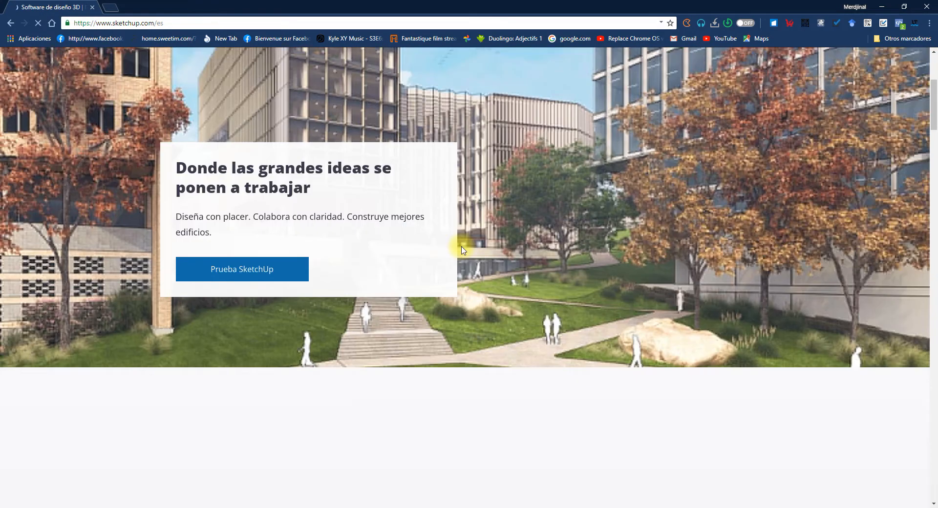
{"action": "scroll", "coordinate": [800, 232], "scroll_direction": "up", "scroll_amount": 2}
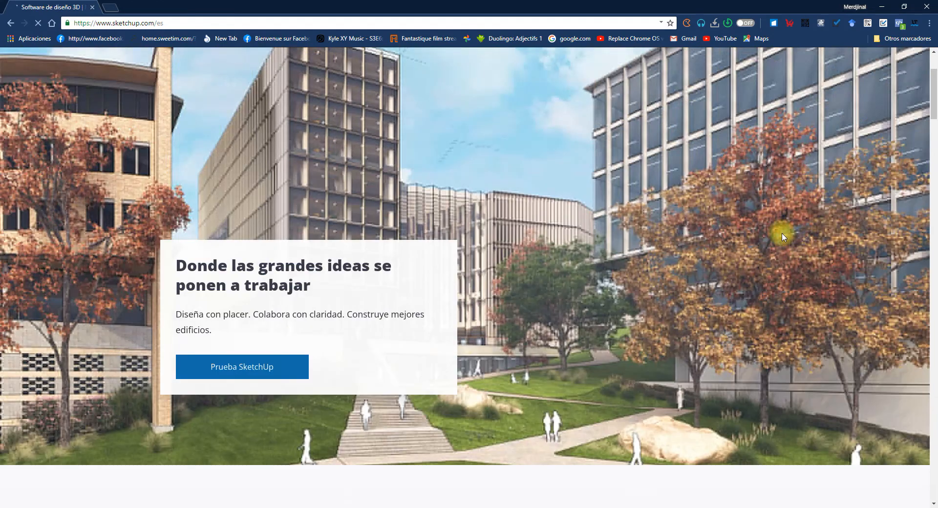
{"action": "scroll", "coordinate": [498, 203], "scroll_direction": "up", "scroll_amount": 3}
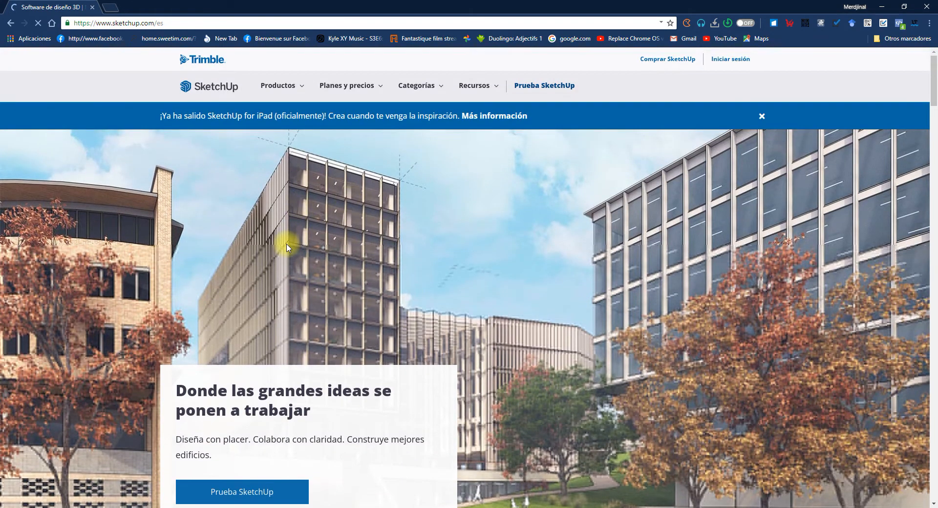
{"action": "scroll", "coordinate": [286, 248], "scroll_direction": "down", "scroll_amount": 3}
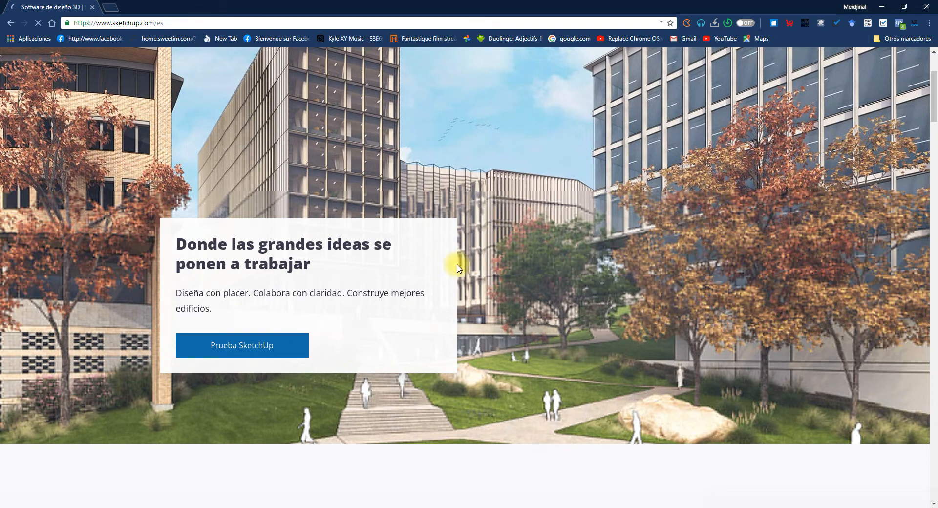
{"action": "scroll", "coordinate": [459, 267], "scroll_direction": "up", "scroll_amount": 1}
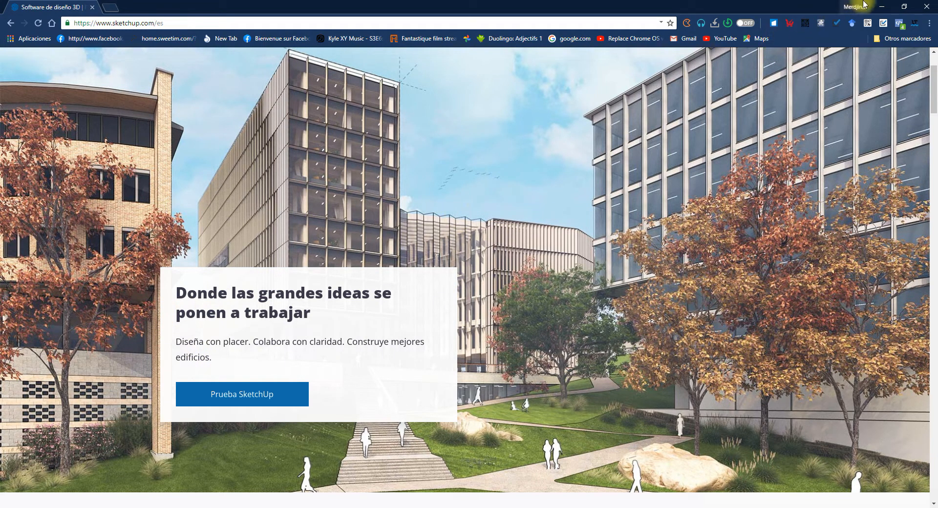
- Switch to SketchUp, create a new model from the Architectural Meters template and dismiss the load errors
{"action": "left_click", "coordinate": [882, 7]}
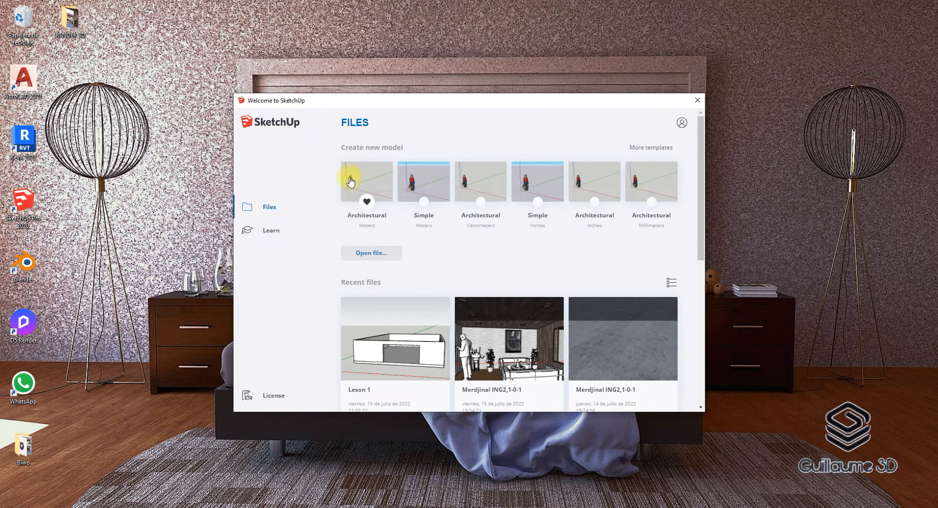
{"action": "left_click", "coordinate": [376, 198]}
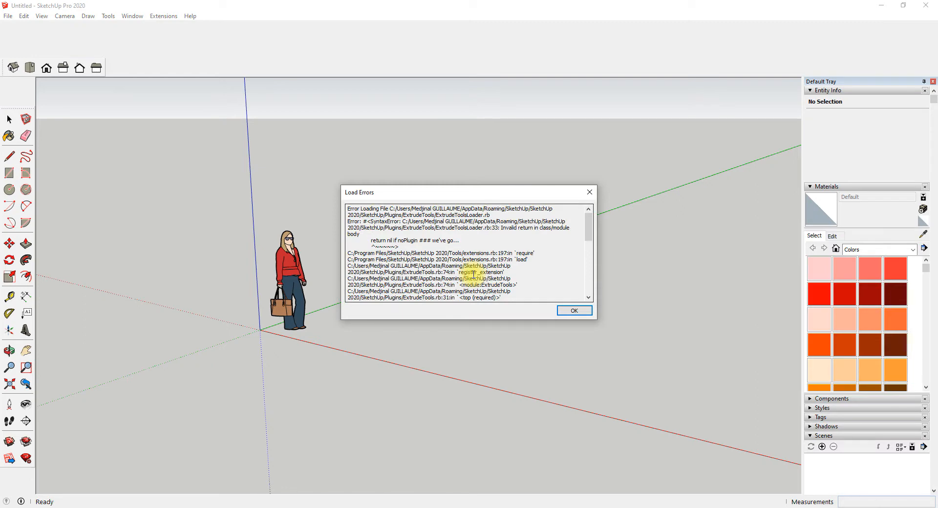
{"action": "left_click", "coordinate": [565, 311]}
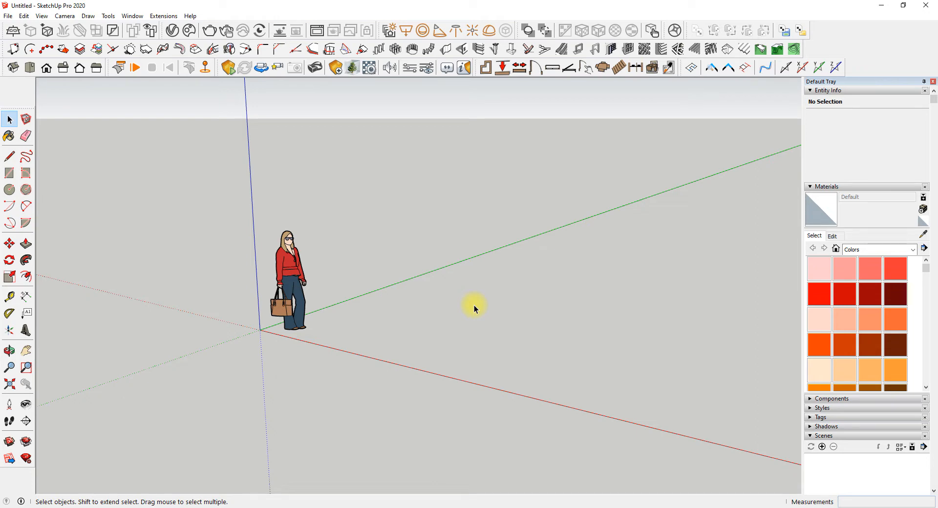
- Zoom and orbit around the standing woman figure at the origin to examine the modelling space and axes
{"action": "scroll", "coordinate": [241, 273], "scroll_direction": "down", "scroll_amount": 2}
{"action": "middle_click_drag", "start_coordinate": [433, 273], "coordinate": [247, 444]}
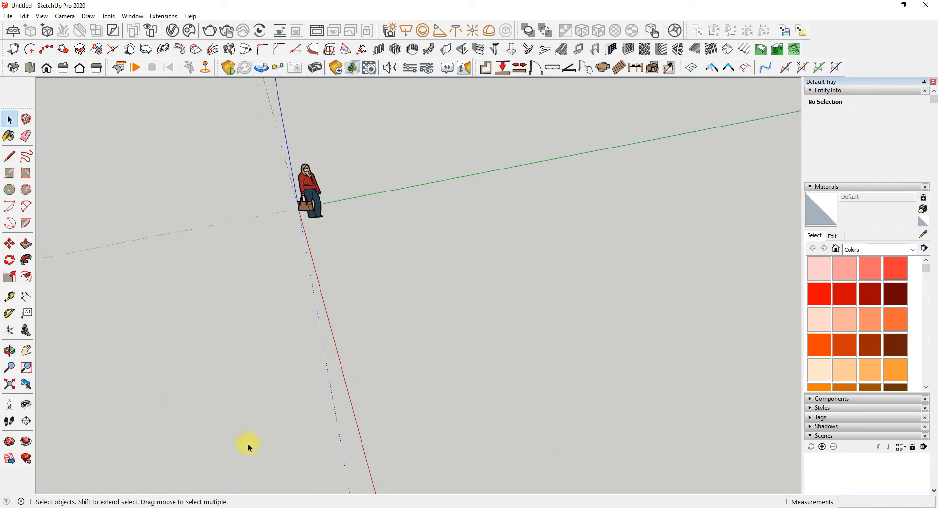
{"action": "scroll", "coordinate": [256, 360], "scroll_direction": "down", "scroll_amount": 2}
{"action": "scroll", "coordinate": [236, 271], "scroll_direction": "up", "scroll_amount": 2}
{"action": "scroll", "coordinate": [284, 279], "scroll_direction": "up", "scroll_amount": 3}
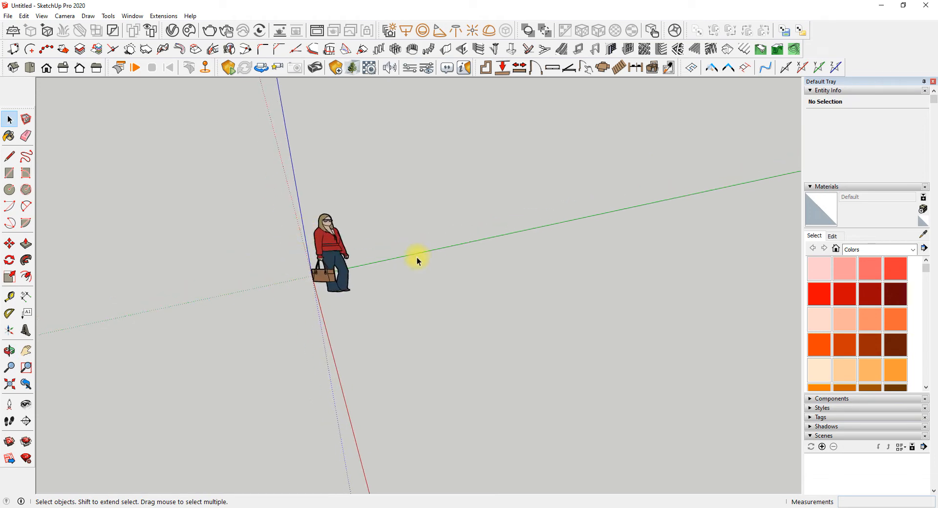
{"action": "scroll", "coordinate": [385, 369], "scroll_direction": "down", "scroll_amount": 2}
{"action": "middle_click_drag", "start_coordinate": [387, 369], "coordinate": [384, 219]}
{"action": "left_click_drag", "start_coordinate": [384, 219], "coordinate": [312, 307]}
{"action": "key", "text": "space"}
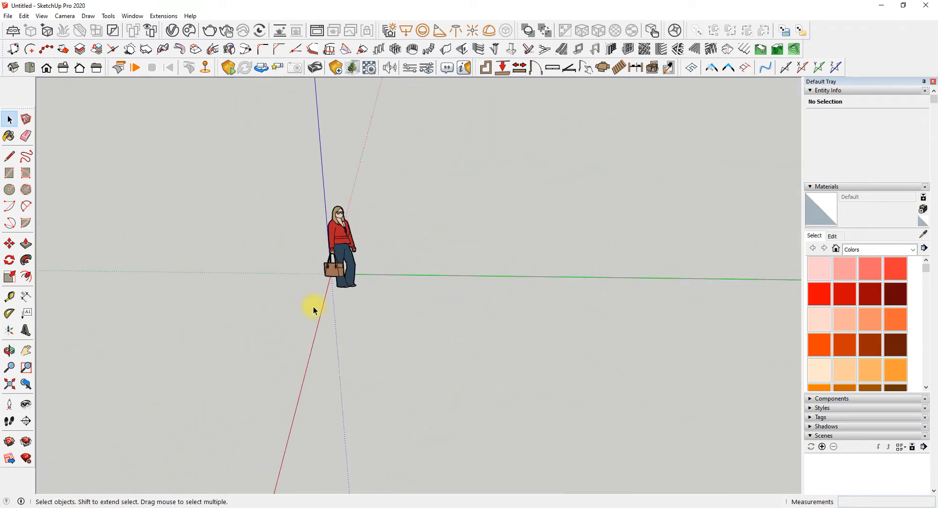
- Use the Orbit tool to view the figure and the drawing axes from several angles
{"action": "key", "text": "o"}
{"action": "left_click_drag", "start_coordinate": [352, 282], "coordinate": [344, 337]}
{"action": "key", "text": "space"}
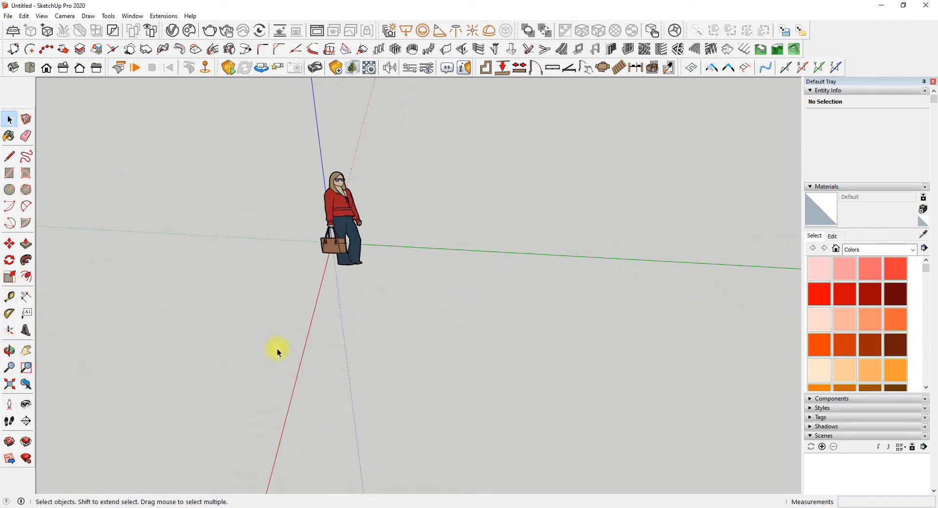
{"action": "left_click", "coordinate": [10, 350]}
{"action": "left_click_drag", "start_coordinate": [389, 325], "coordinate": [366, 224]}
{"action": "left_click_drag", "start_coordinate": [358, 295], "coordinate": [288, 283]}
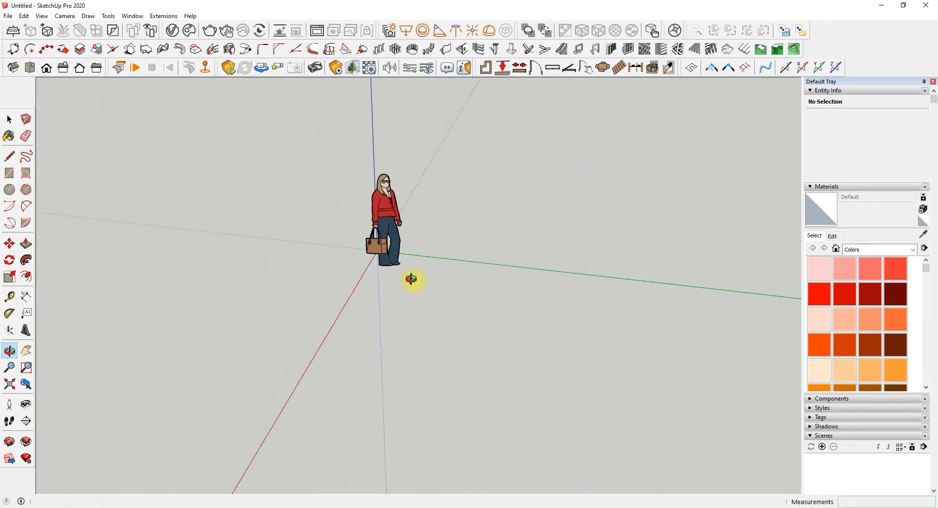
{"action": "left_click", "coordinate": [9, 120]}
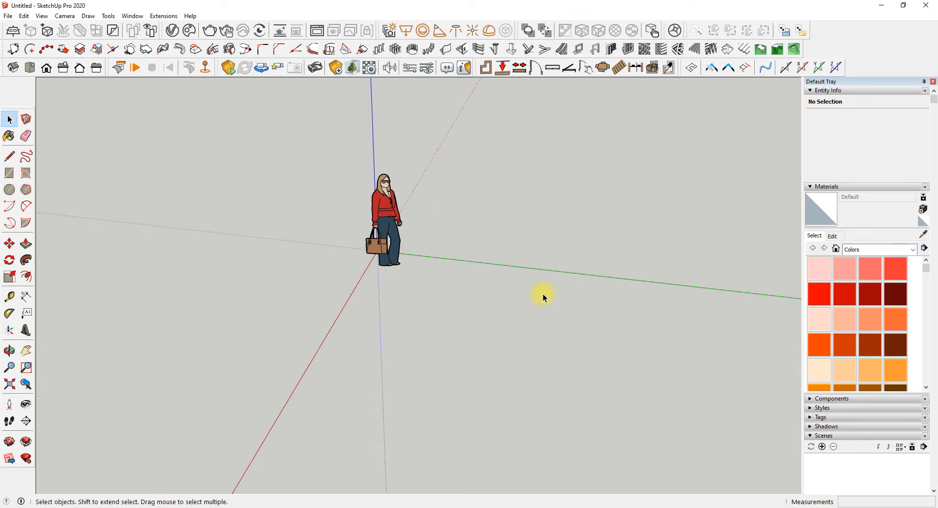
{"action": "key", "text": "o"}
{"action": "left_click_drag", "start_coordinate": [543, 292], "coordinate": [445, 241]}
{"action": "key", "text": "space"}
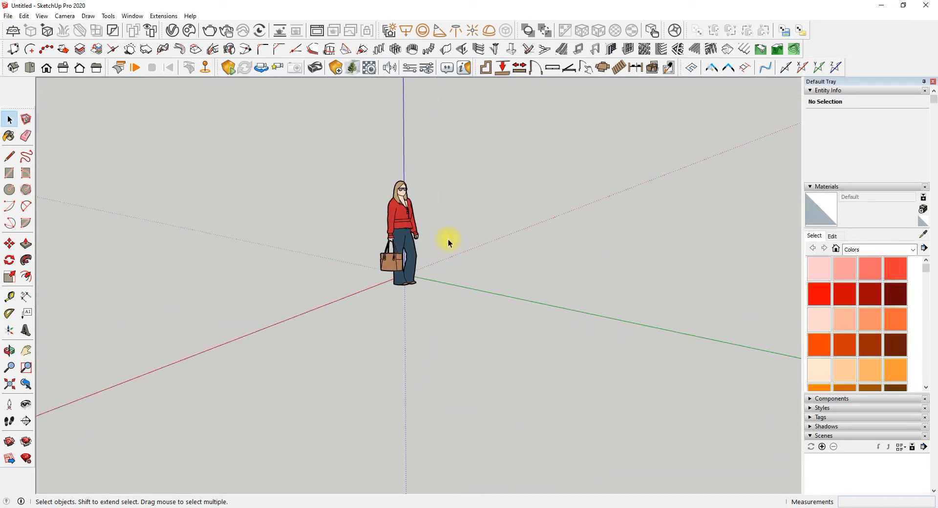
{"action": "middle_click_drag", "start_coordinate": [448, 234], "coordinate": [404, 205]}
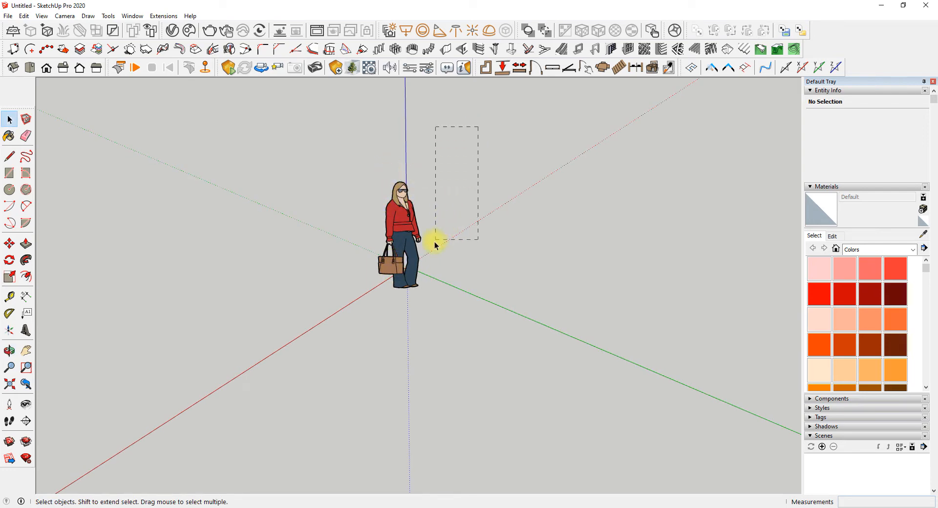
- Delete the standing woman figure at the origin
{"action": "left_click_drag", "start_coordinate": [509, 129], "coordinate": [272, 336]}
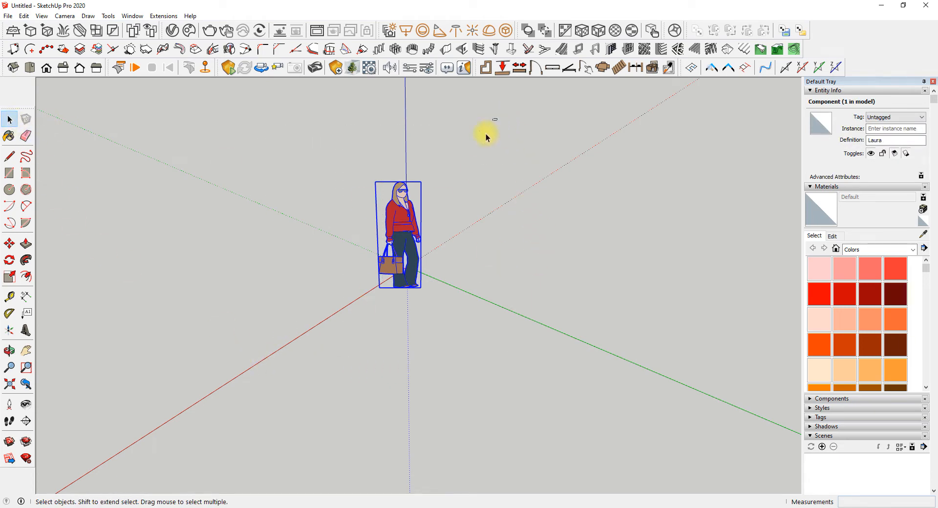
{"action": "scroll", "coordinate": [381, 368], "scroll_direction": "down", "scroll_amount": 5}
{"action": "middle_click_drag", "start_coordinate": [320, 318], "coordinate": [426, 299]}
{"action": "scroll", "coordinate": [426, 299], "scroll_direction": "down", "scroll_amount": 2}
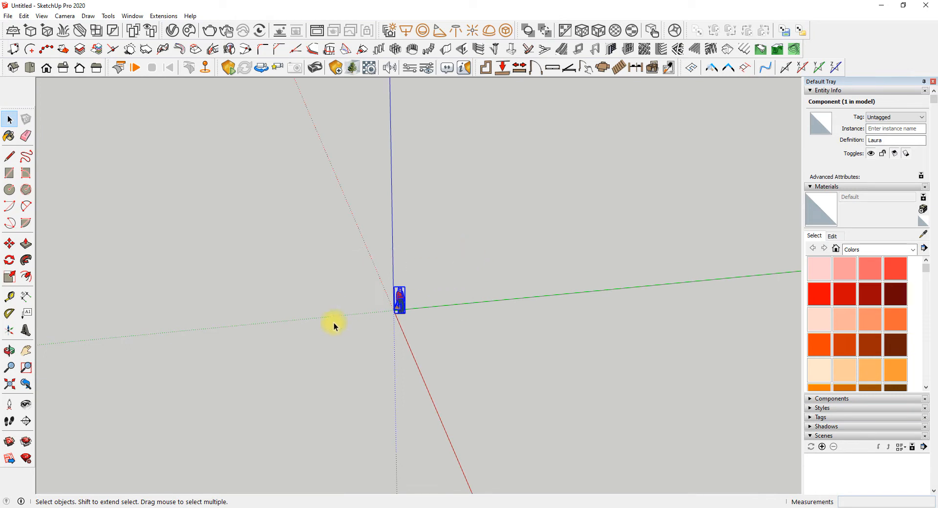
{"action": "key", "text": "Delete"}
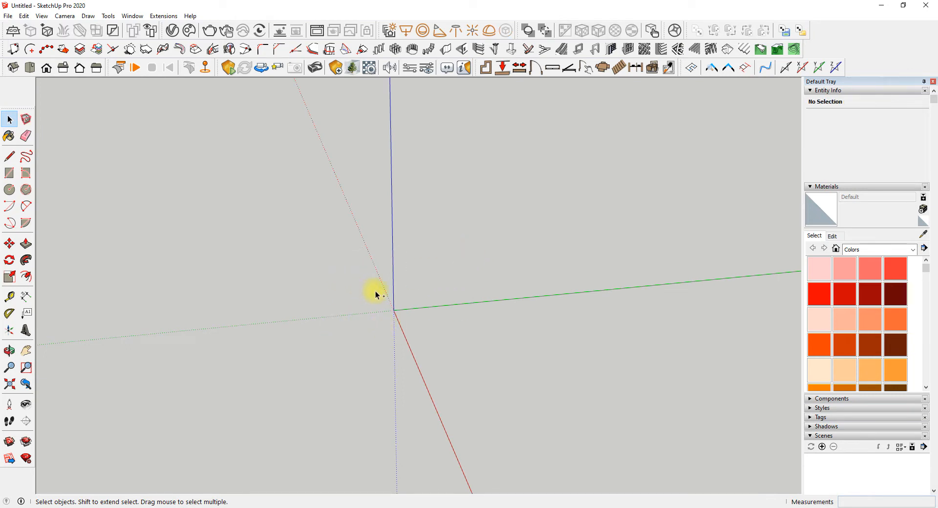
{"action": "scroll", "coordinate": [422, 315], "scroll_direction": "up", "scroll_amount": 4}
{"action": "mouse_move", "coordinate": [196, 291]}
{"action": "middle_mouse_down"}
{"action": "mouse_move", "coordinate": [140, 309]}
{"action": "mouse_move", "coordinate": [312, 274]}
{"action": "mouse_move", "coordinate": [392, 274]}
{"action": "mouse_move", "coordinate": [469, 358]}
{"action": "mouse_move", "coordinate": [493, 330]}
{"action": "mouse_move", "coordinate": [481, 306]}
{"action": "mouse_move", "coordinate": [498, 379]}
{"action": "mouse_move", "coordinate": [521, 306]}
{"action": "middle_mouse_up"}
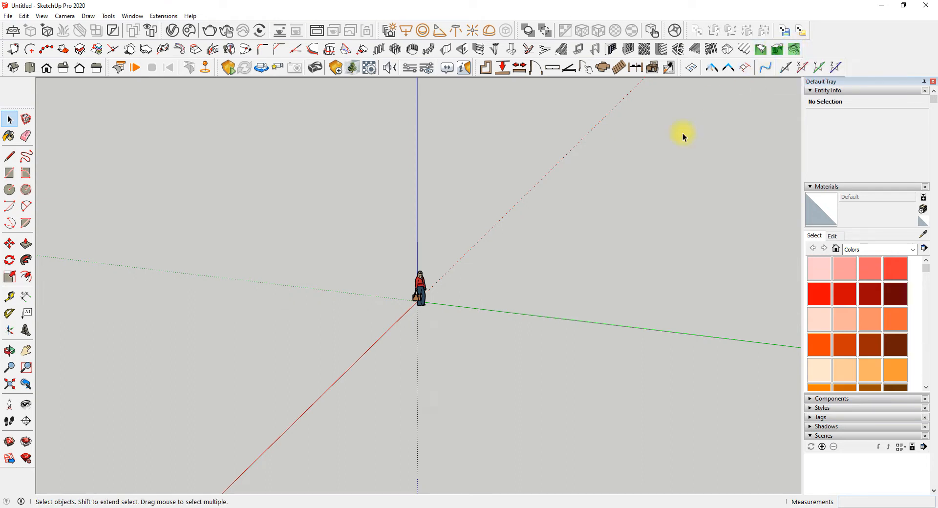
- Undock the Large Tool Set into the modelling area and close it
{"action": "scroll", "coordinate": [395, 254], "scroll_direction": "down", "scroll_amount": 1}
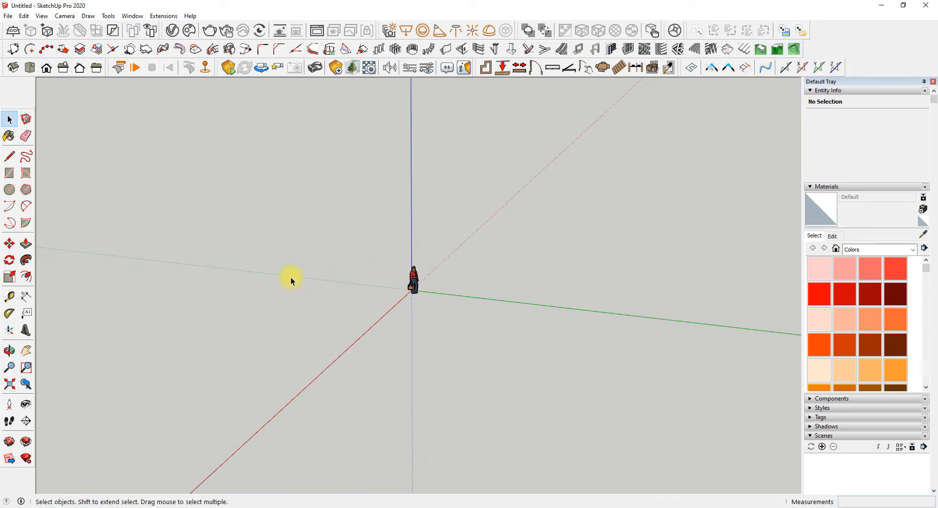
{"action": "scroll", "coordinate": [327, 432], "scroll_direction": "down", "scroll_amount": 1}
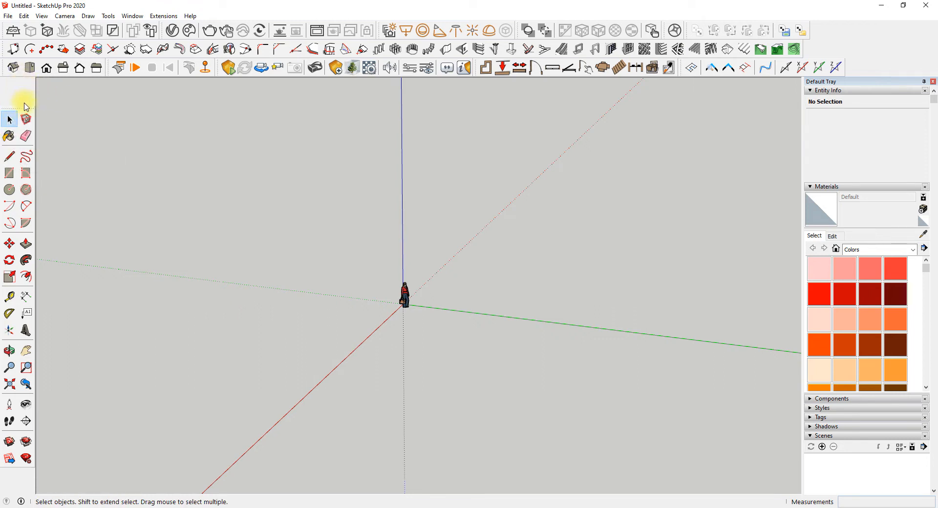
{"action": "left_click_drag", "start_coordinate": [28, 108], "coordinate": [362, 137]}
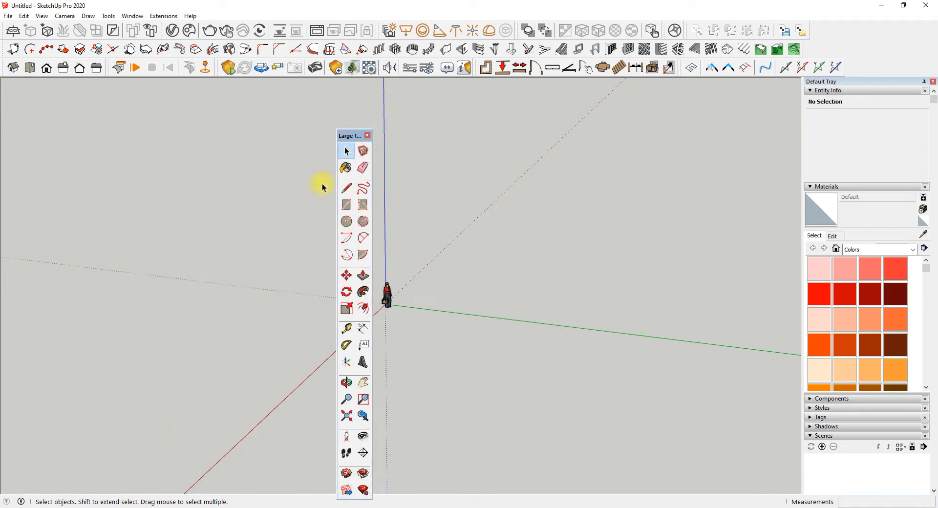
{"action": "scroll", "coordinate": [278, 408], "scroll_direction": "up", "scroll_amount": 1}
{"action": "scroll", "coordinate": [358, 131], "scroll_direction": "up", "scroll_amount": 3}
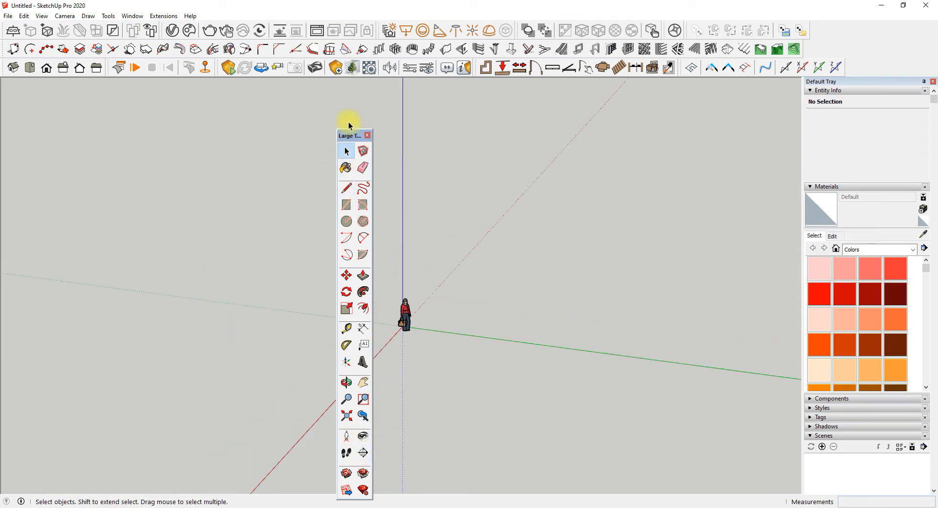
{"action": "left_click", "coordinate": [367, 136]}
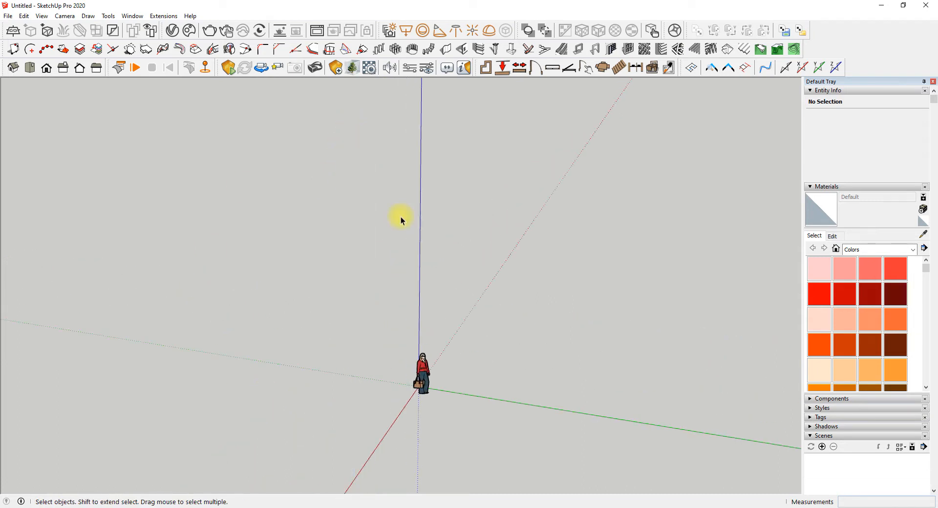
{"action": "scroll", "coordinate": [379, 314], "scroll_direction": "down", "scroll_amount": 2}
{"action": "scroll", "coordinate": [450, 401], "scroll_direction": "down", "scroll_amount": 1}
{"action": "scroll", "coordinate": [436, 371], "scroll_direction": "up", "scroll_amount": 3}
{"action": "scroll", "coordinate": [330, 292], "scroll_direction": "down", "scroll_amount": 3}
{"action": "middle_click_drag", "start_coordinate": [383, 450], "coordinate": [369, 357]}
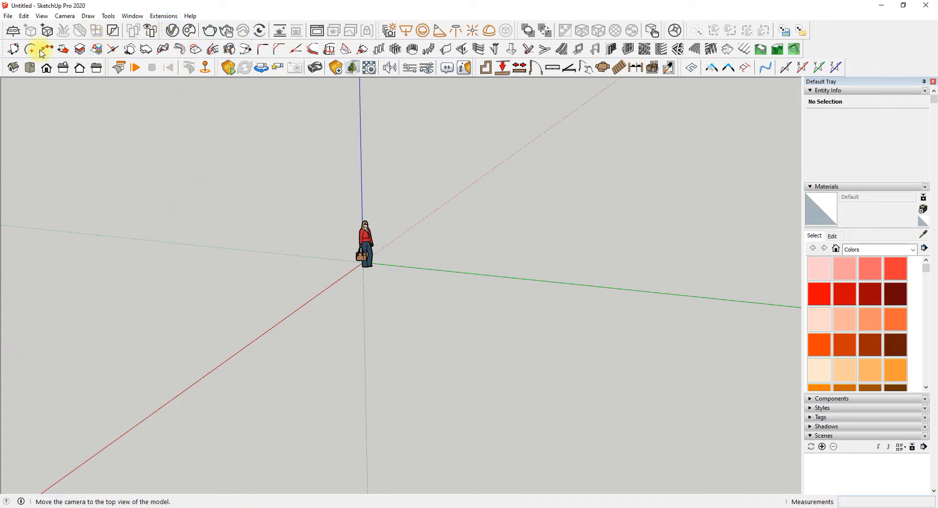
- Enable the Large Tool Set in the toolbar settings and dock it along the side of the modelling area
{"action": "left_click", "coordinate": [41, 17]}
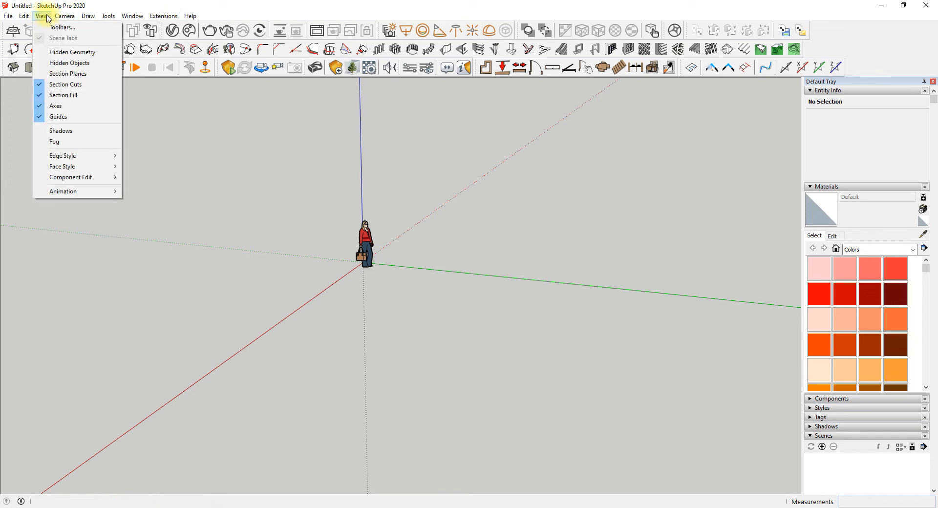
{"action": "left_click", "coordinate": [49, 26]}
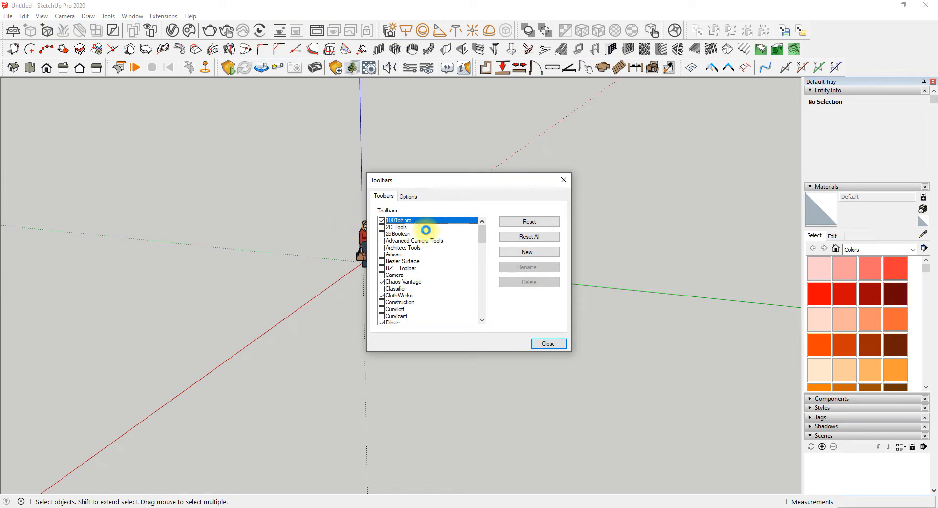
{"action": "scroll", "coordinate": [420, 238], "scroll_direction": "down", "scroll_amount": 1}
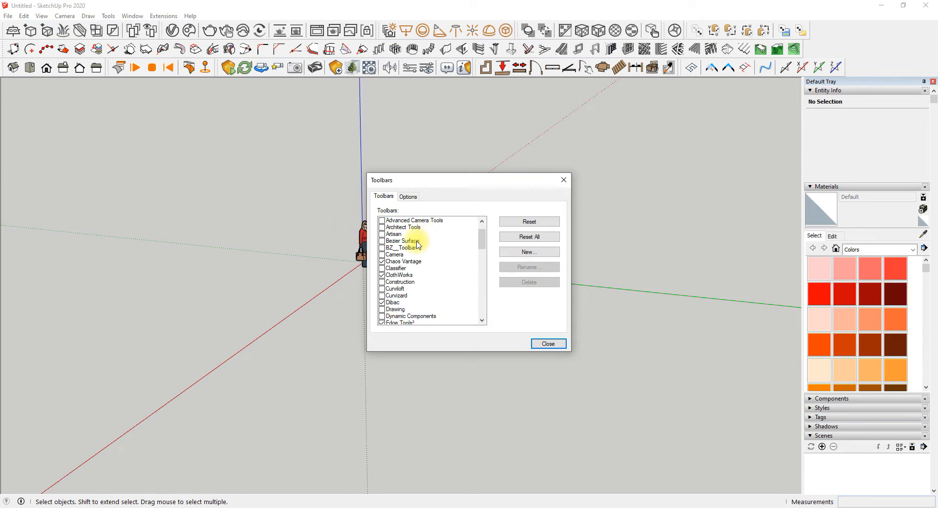
{"action": "scroll", "coordinate": [409, 266], "scroll_direction": "down", "scroll_amount": 1}
{"action": "scroll", "coordinate": [390, 281], "scroll_direction": "down", "scroll_amount": 1}
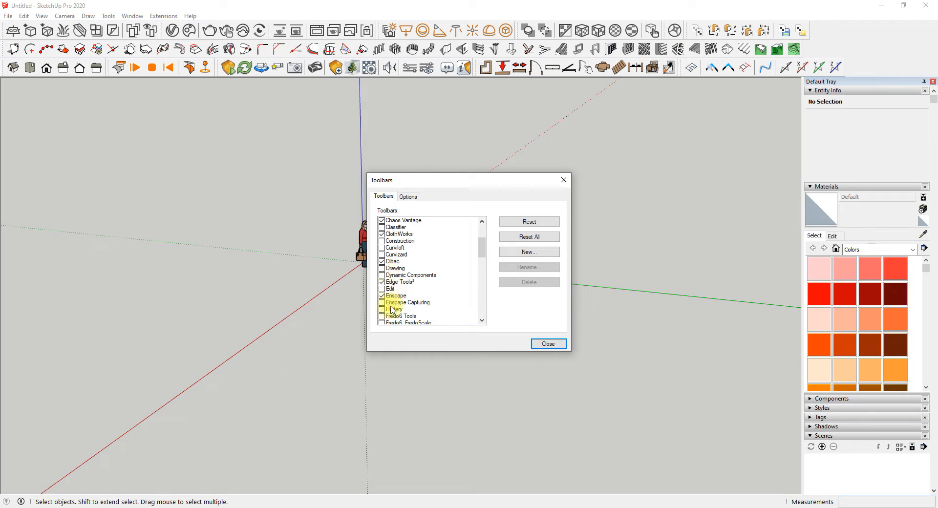
{"action": "scroll", "coordinate": [393, 308], "scroll_direction": "down", "scroll_amount": 2}
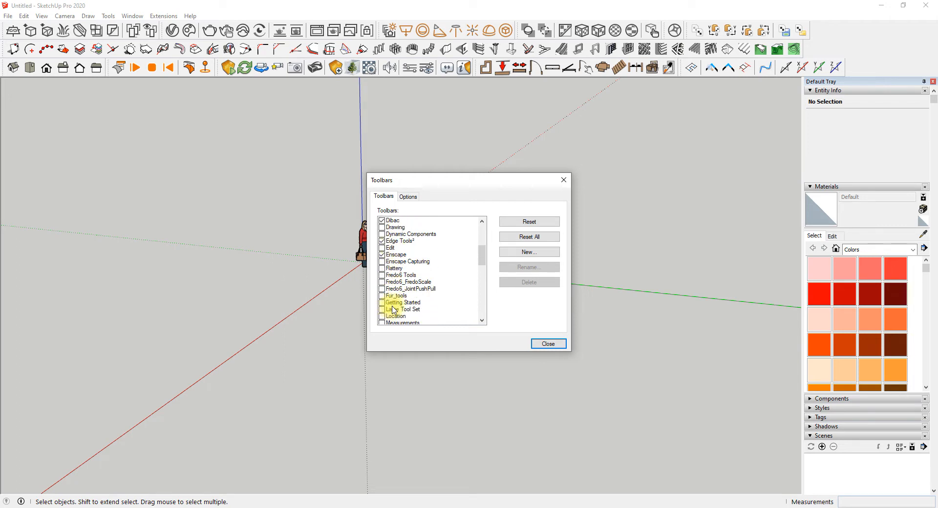
{"action": "scroll", "coordinate": [395, 309], "scroll_direction": "down", "scroll_amount": 1}
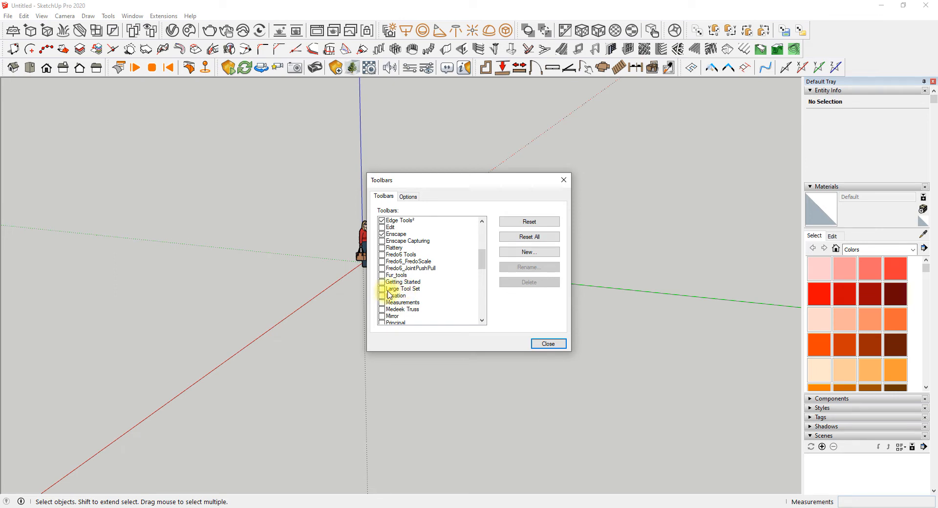
{"action": "left_click", "coordinate": [384, 290]}
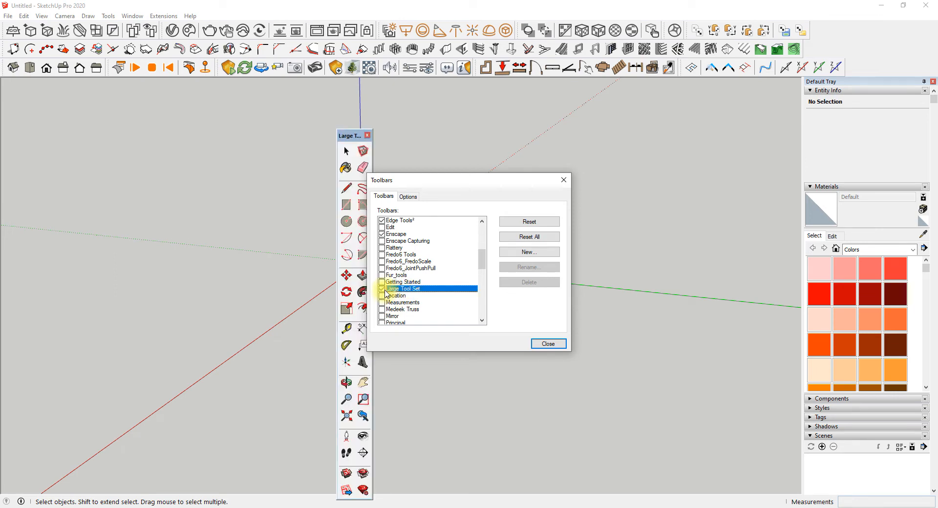
{"action": "left_click", "coordinate": [559, 342]}
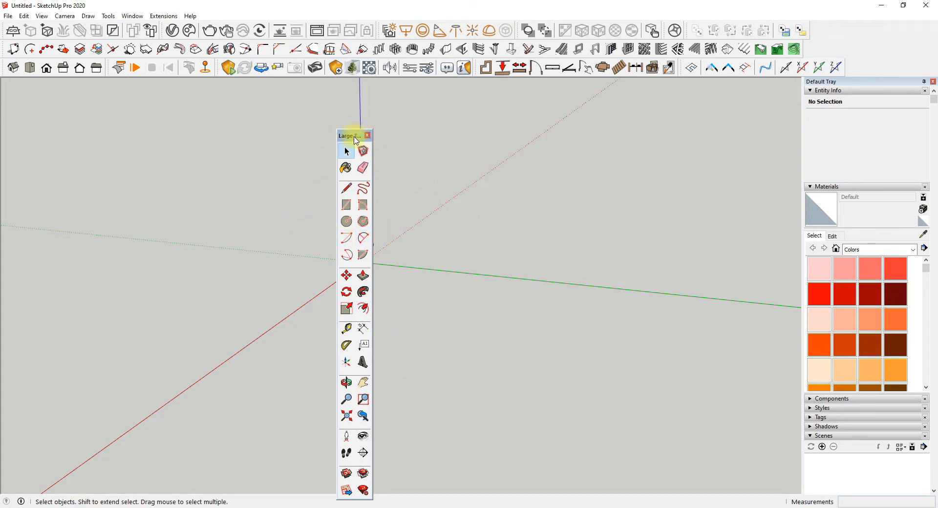
{"action": "left_click_drag", "start_coordinate": [347, 135], "coordinate": [12, 73]}
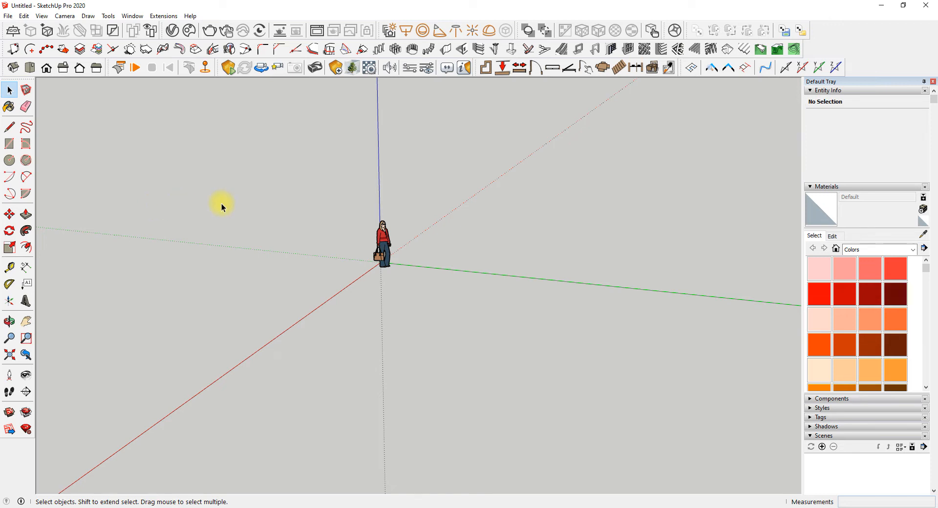
- Draw a 6 m by 12 m rectangle on the ground plane beside the standing woman figure near the origin
{"action": "left_click", "coordinate": [9, 144]}
{"action": "scroll", "coordinate": [321, 196], "scroll_direction": "down", "scroll_amount": 2}
{"action": "middle_click_drag", "start_coordinate": [316, 203], "coordinate": [381, 309]}
{"action": "scroll", "coordinate": [307, 258], "scroll_direction": "down", "scroll_amount": 1}
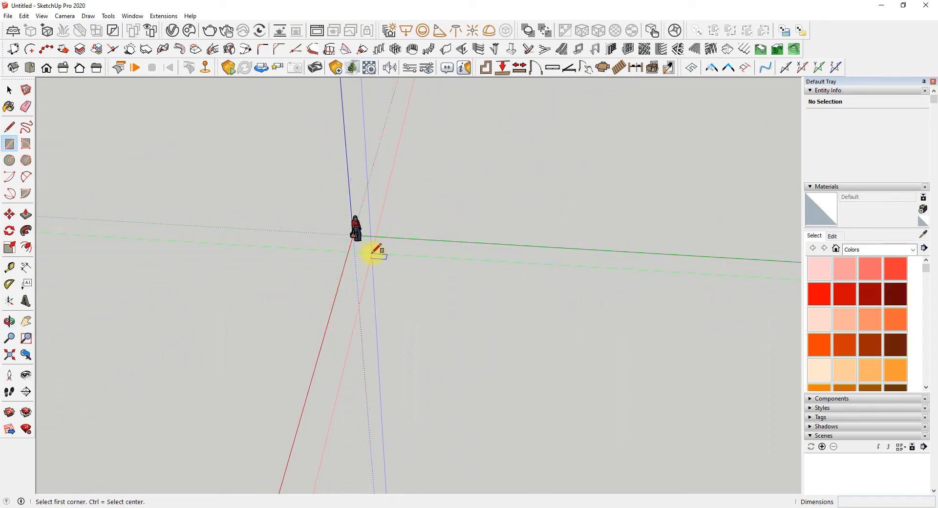
{"action": "scroll", "coordinate": [372, 245], "scroll_direction": "up", "scroll_amount": 2}
{"action": "left_click", "coordinate": [367, 239]}
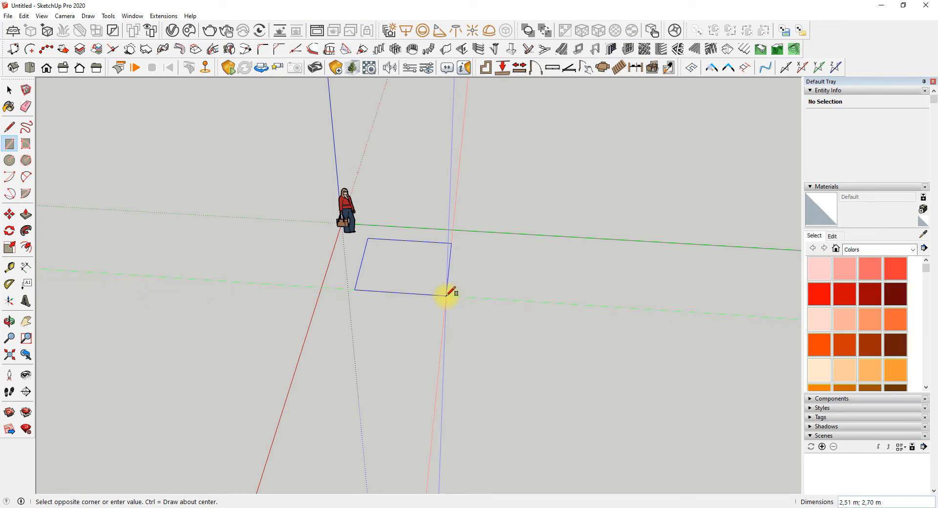
{"action": "scroll", "coordinate": [444, 296], "scroll_direction": "up", "scroll_amount": 3}
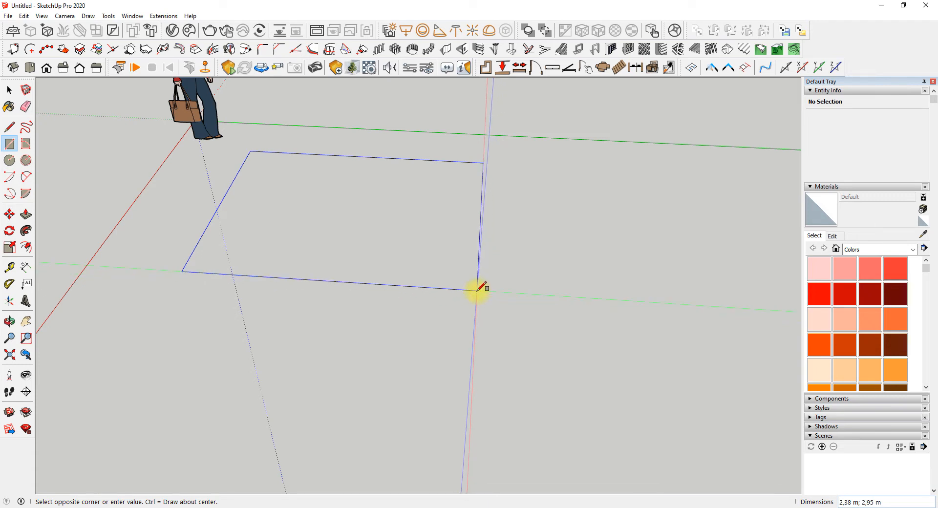
{"action": "type", "text": "6;12"}
{"action": "key", "text": "Return"}
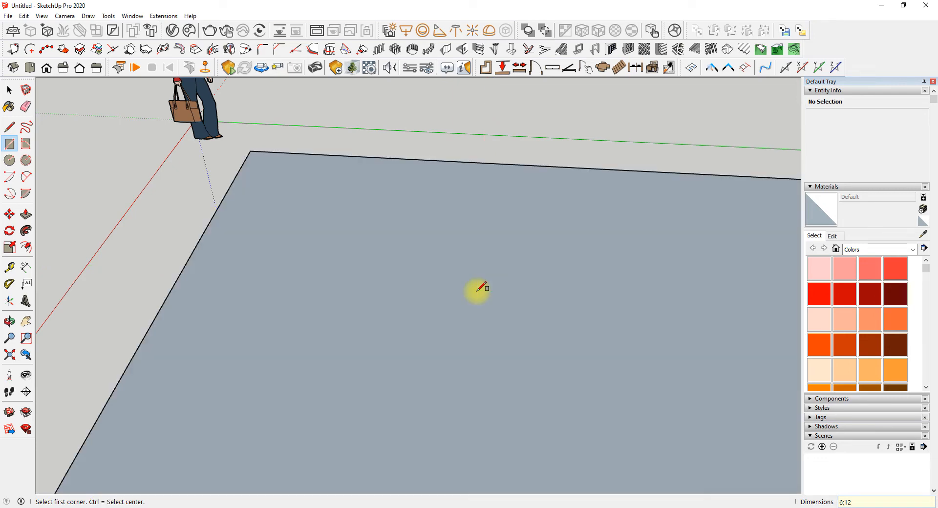
{"action": "scroll", "coordinate": [391, 254], "scroll_direction": "down", "scroll_amount": 2}
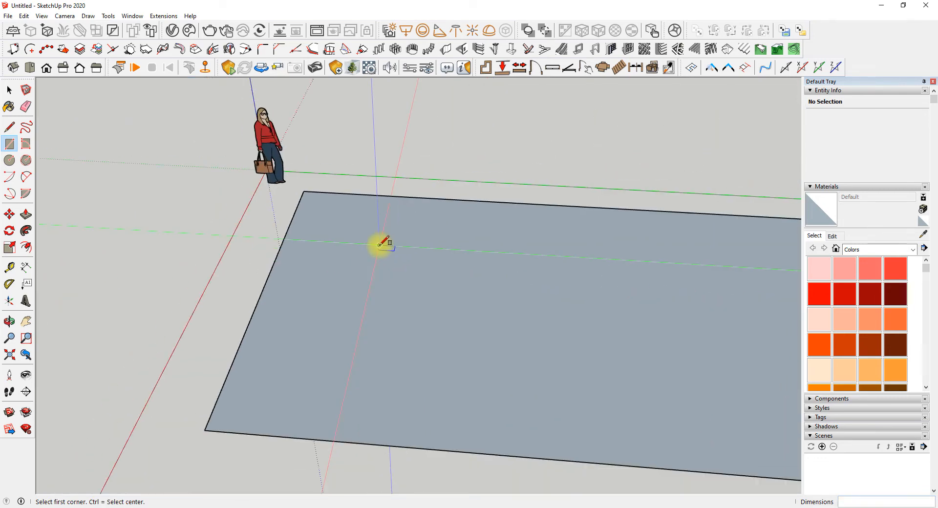
{"action": "scroll", "coordinate": [382, 242], "scroll_direction": "down", "scroll_amount": 2}
{"action": "middle_click_drag", "start_coordinate": [717, 289], "coordinate": [657, 324]}
{"action": "scroll", "coordinate": [489, 303], "scroll_direction": "down", "scroll_amount": 3}
{"action": "middle_click_drag", "start_coordinate": [465, 305], "coordinate": [446, 300]}
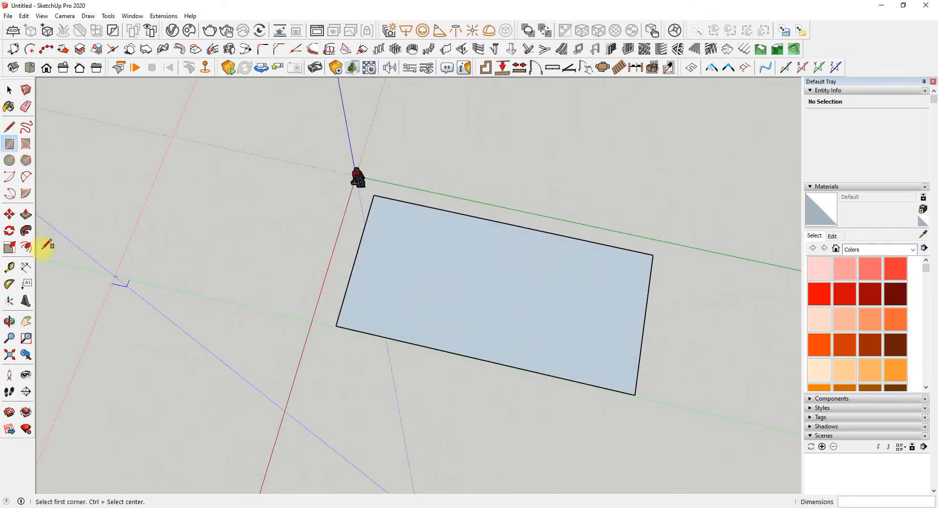
- Start the Push/Pull command for the rectangle's face on the ground plane
{"action": "left_click", "coordinate": [26, 214]}
{"action": "scroll", "coordinate": [508, 305], "scroll_direction": "up", "scroll_amount": 3}
{"action": "scroll", "coordinate": [286, 326], "scroll_direction": "up", "scroll_amount": 1}
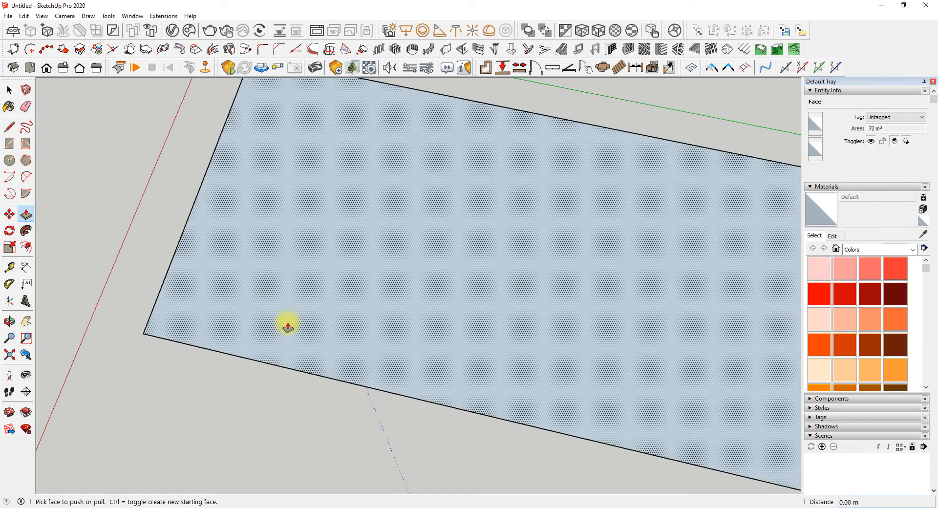
{"action": "middle_click_drag", "start_coordinate": [286, 325], "coordinate": [434, 236]}
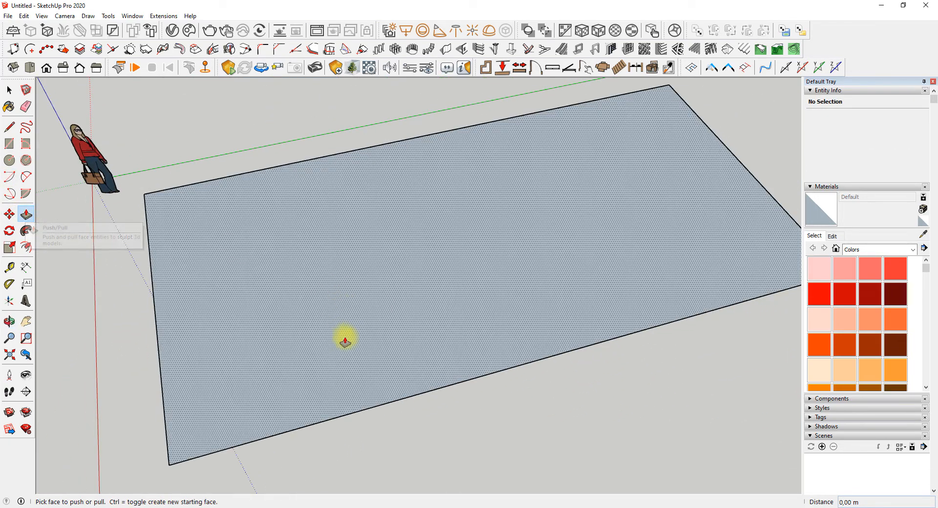
{"action": "scroll", "coordinate": [351, 349], "scroll_direction": "down", "scroll_amount": 2}
{"action": "middle_click_drag", "start_coordinate": [362, 362], "coordinate": [347, 201]}
{"action": "left_click_drag", "start_coordinate": [312, 297], "coordinate": [337, 257]}
{"action": "key", "text": "Escape"}
{"action": "left_click_drag", "start_coordinate": [348, 293], "coordinate": [355, 261]}
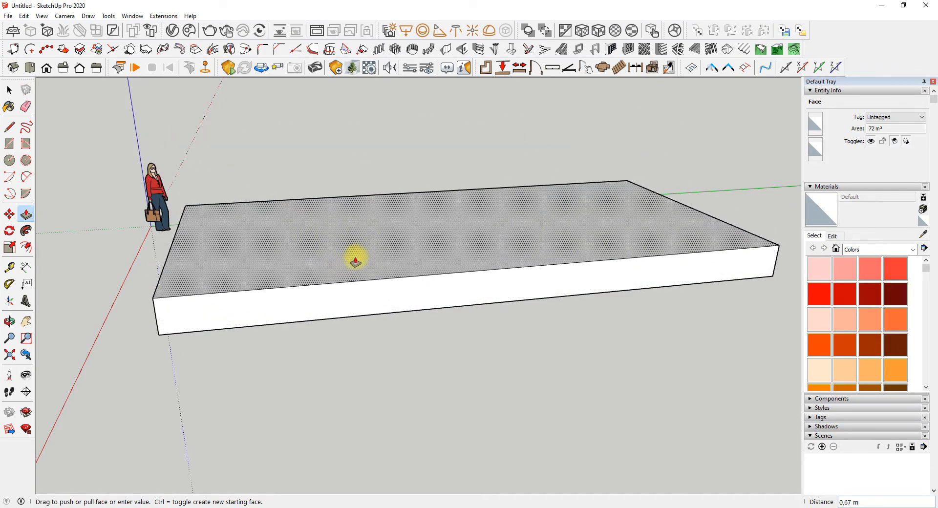
{"action": "key", "text": "Escape"}
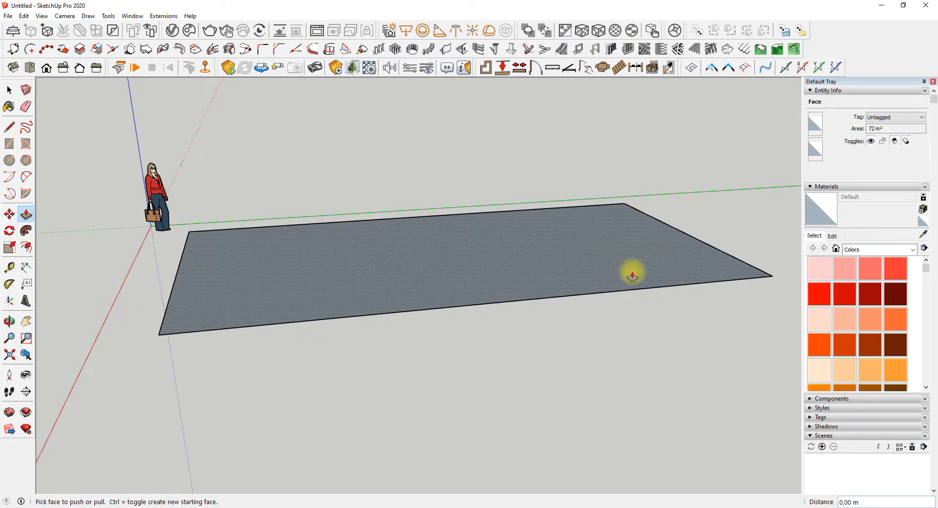
- Push/Pull the rectangle's face upward by 0,4 m to form a slab, and return to the Select tool
{"action": "left_click_drag", "start_coordinate": [421, 275], "coordinate": [420, 227]}
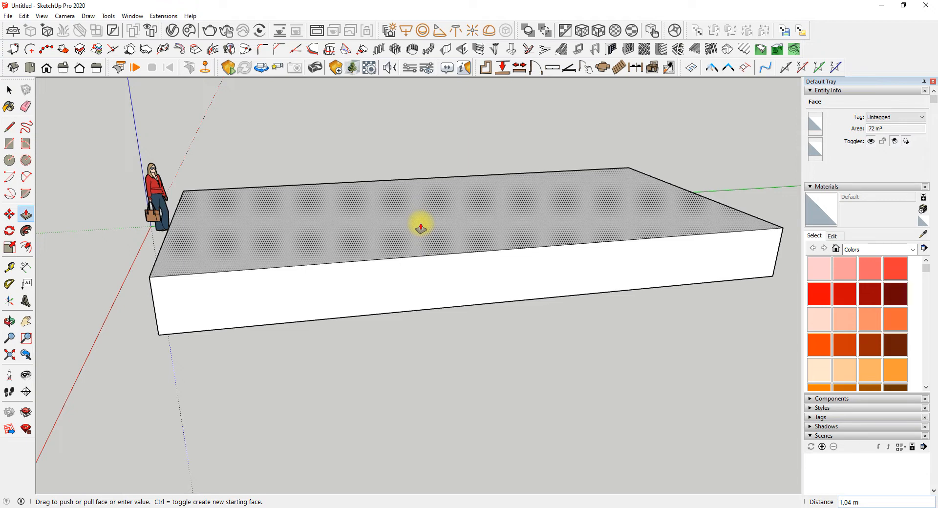
{"action": "type", "text": "0,4"}
{"action": "key", "text": "Return"}
{"action": "scroll", "coordinate": [390, 235], "scroll_direction": "down", "scroll_amount": 2}
{"action": "middle_click_drag", "start_coordinate": [350, 246], "coordinate": [303, 422]}
{"action": "scroll", "coordinate": [347, 238], "scroll_direction": "down", "scroll_amount": 4}
{"action": "left_click", "coordinate": [8, 89]}
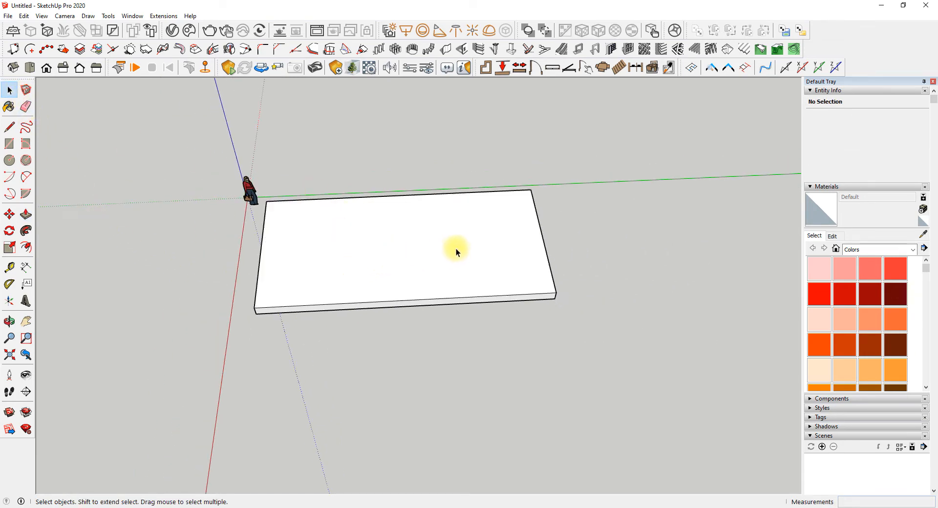
- Select the slab's top face with its bounding edges, clear the selection and select all the connected slab geometry
{"action": "middle_click_drag", "start_coordinate": [326, 354], "coordinate": [330, 344]}
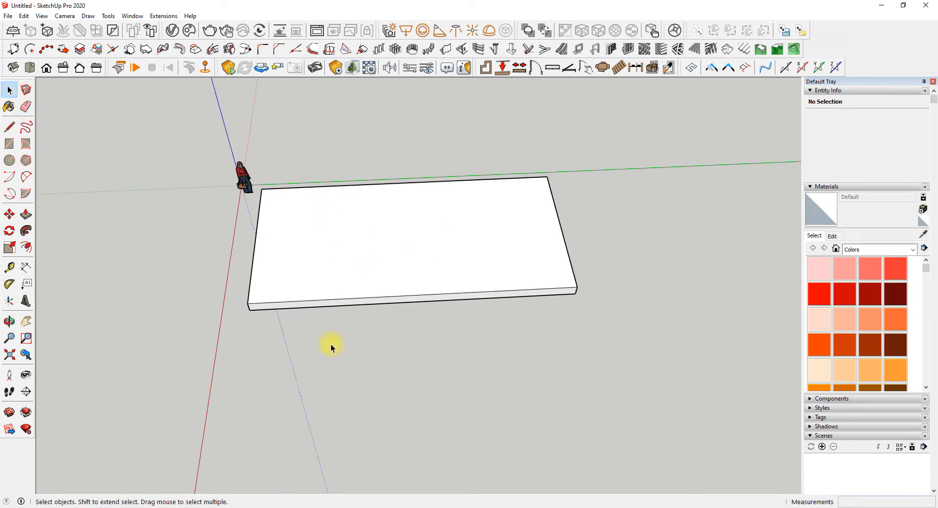
{"action": "double_click", "coordinate": [364, 245]}
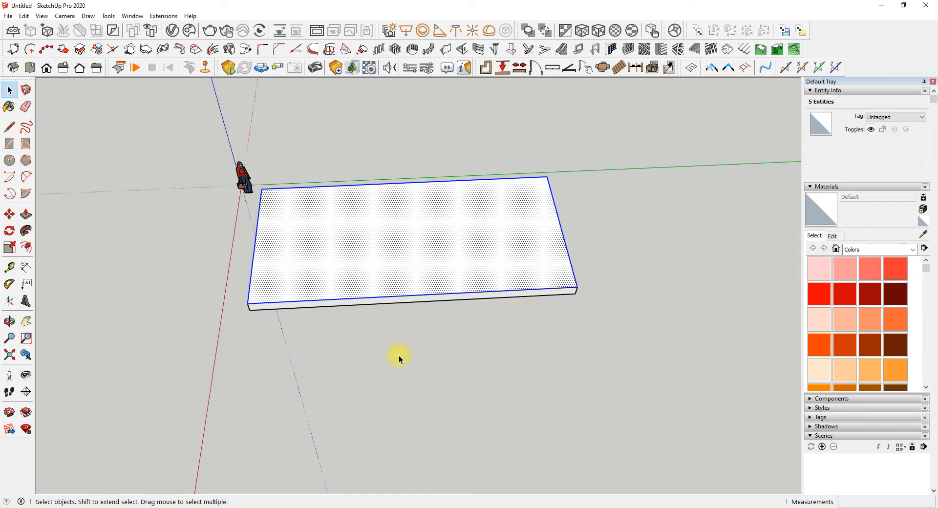
{"action": "left_click", "coordinate": [385, 327]}
{"action": "triple_click", "coordinate": [369, 267]}
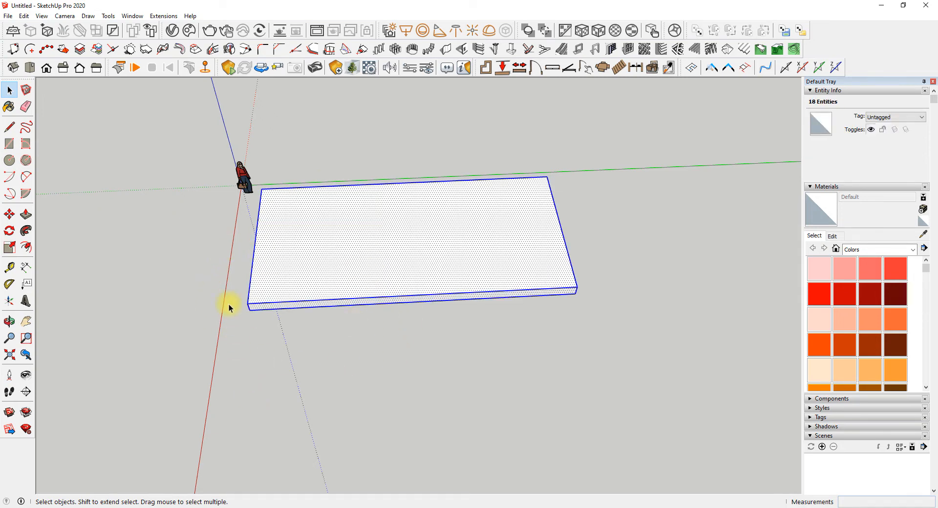
- Select only the slab's top face, and then only the upper edge of its long front side
{"action": "scroll", "coordinate": [504, 326], "scroll_direction": "up", "scroll_amount": 1}
{"action": "middle_click_drag", "start_coordinate": [503, 324], "coordinate": [405, 361]}
{"action": "left_click", "coordinate": [394, 309]}
{"action": "middle_click_drag", "start_coordinate": [393, 309], "coordinate": [352, 250]}
{"action": "left_click", "coordinate": [359, 240]}
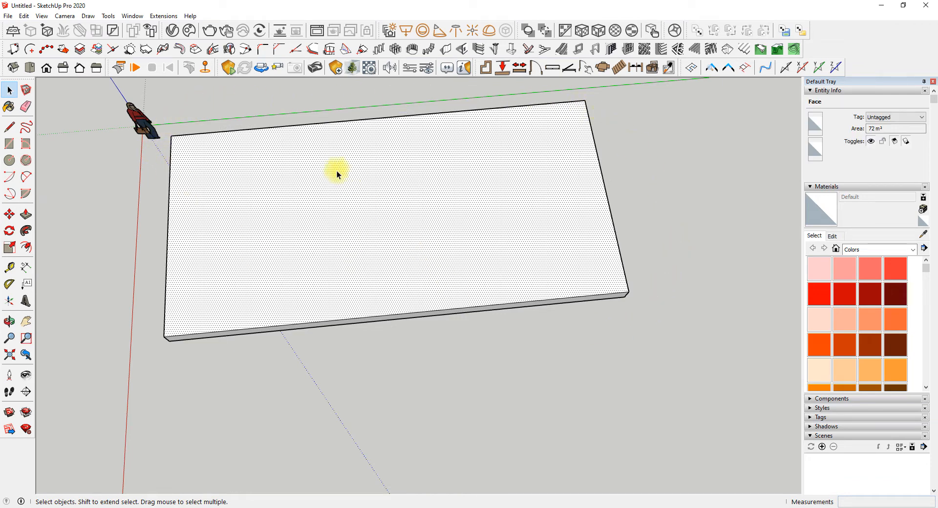
{"action": "middle_click_drag", "start_coordinate": [438, 339], "coordinate": [363, 324]}
{"action": "left_click", "coordinate": [420, 280]}
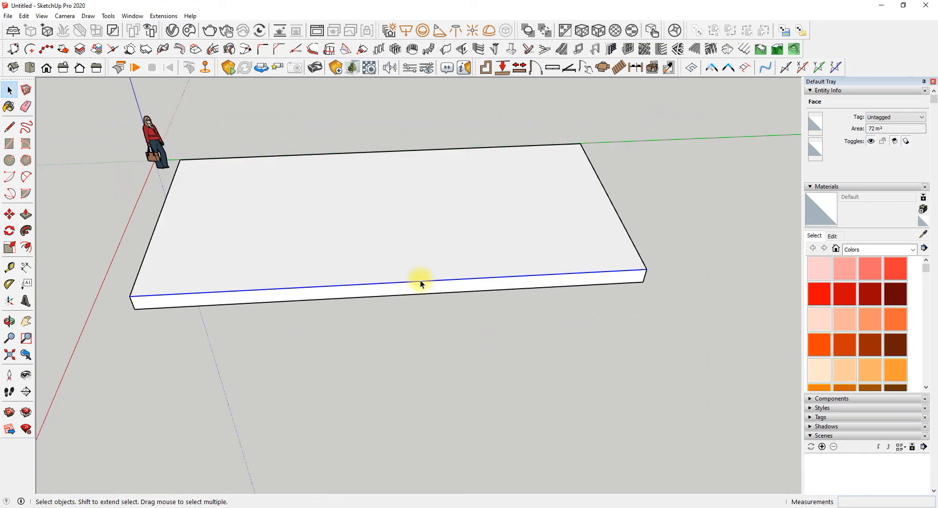
- Select all of the slab's connected faces and edges and make them a group
{"action": "left_click", "coordinate": [290, 355]}
{"action": "scroll", "coordinate": [353, 336], "scroll_direction": "down", "scroll_amount": 4}
{"action": "triple_click", "coordinate": [341, 284]}
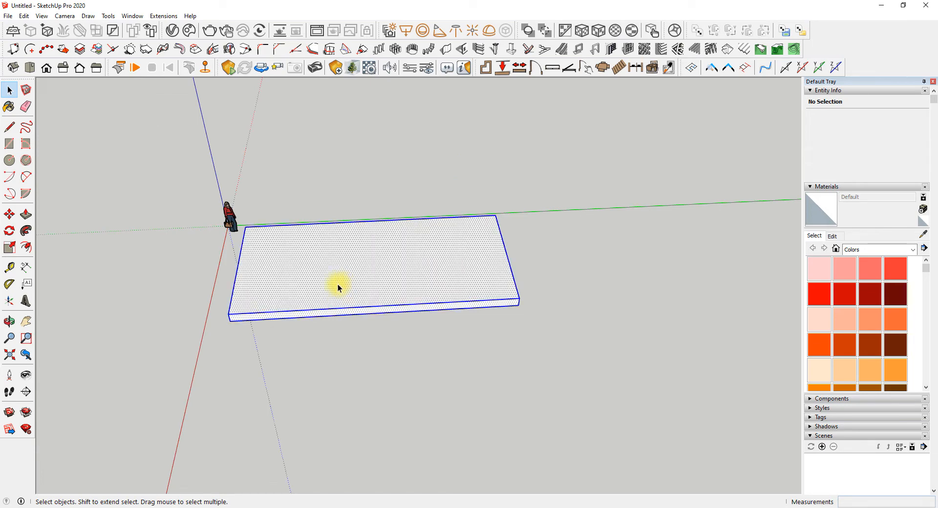
{"action": "right_click", "coordinate": [338, 283]}
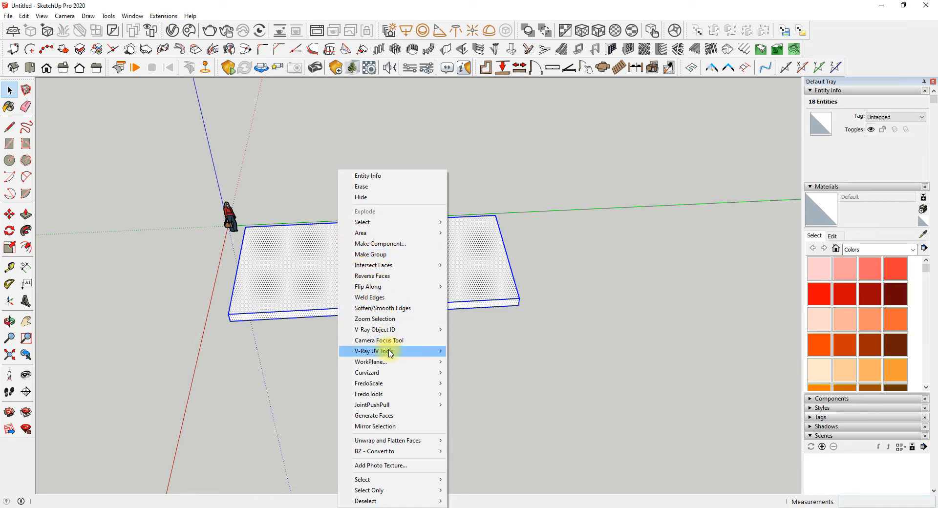
{"action": "left_click", "coordinate": [376, 255]}
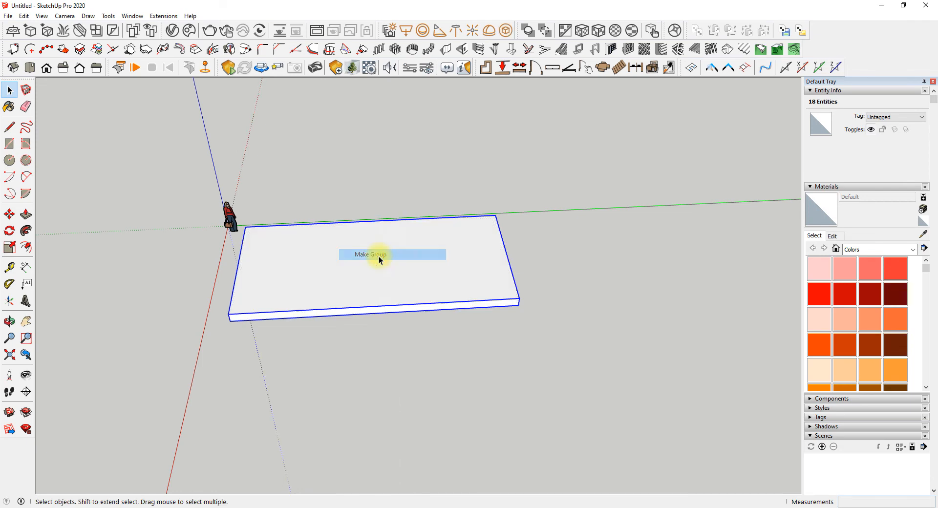
- Rename the slab group to "Sol" in the Outliner and deselect it
{"action": "scroll", "coordinate": [915, 352], "scroll_direction": "down", "scroll_amount": 10}
{"action": "scroll", "coordinate": [929, 396], "scroll_direction": "down", "scroll_amount": 3}
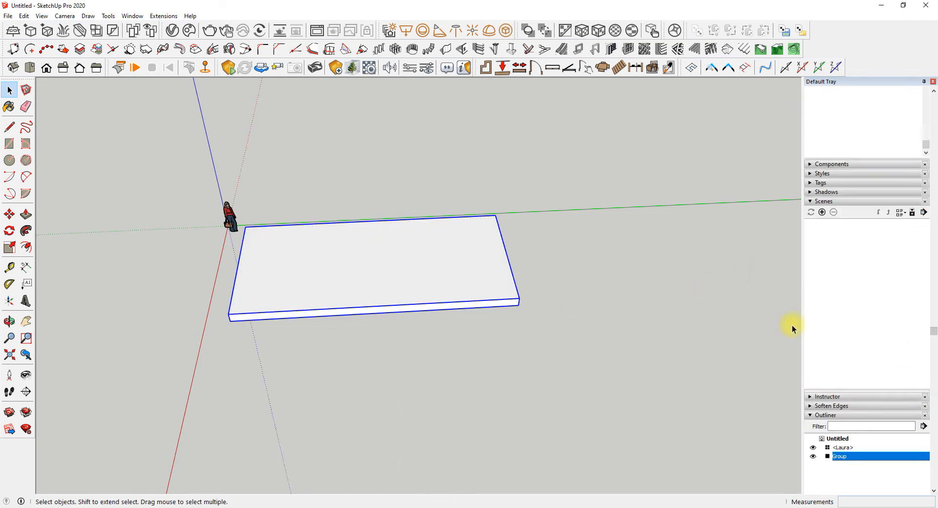
{"action": "scroll", "coordinate": [792, 324], "scroll_direction": "down", "scroll_amount": 1}
{"action": "scroll", "coordinate": [822, 420], "scroll_direction": "down", "scroll_amount": 3}
{"action": "left_click", "coordinate": [844, 304]}
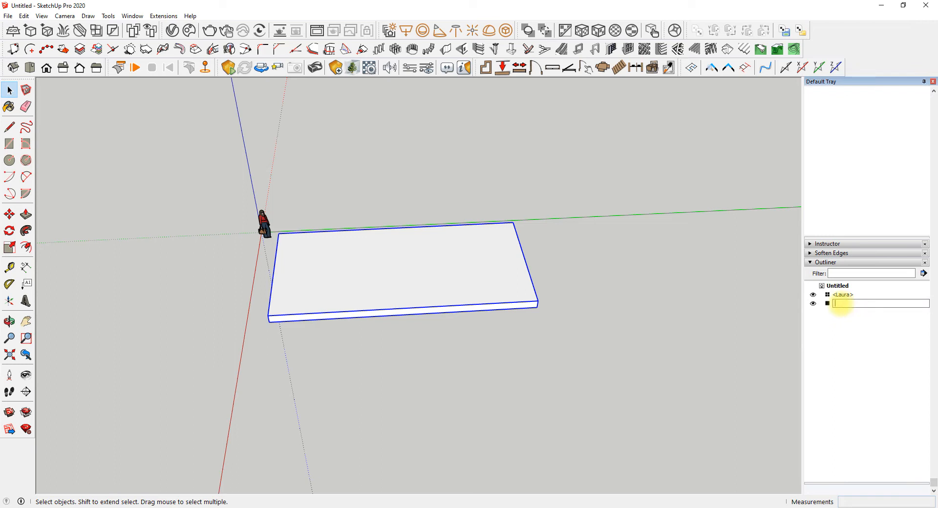
{"action": "key", "text": "Return"}
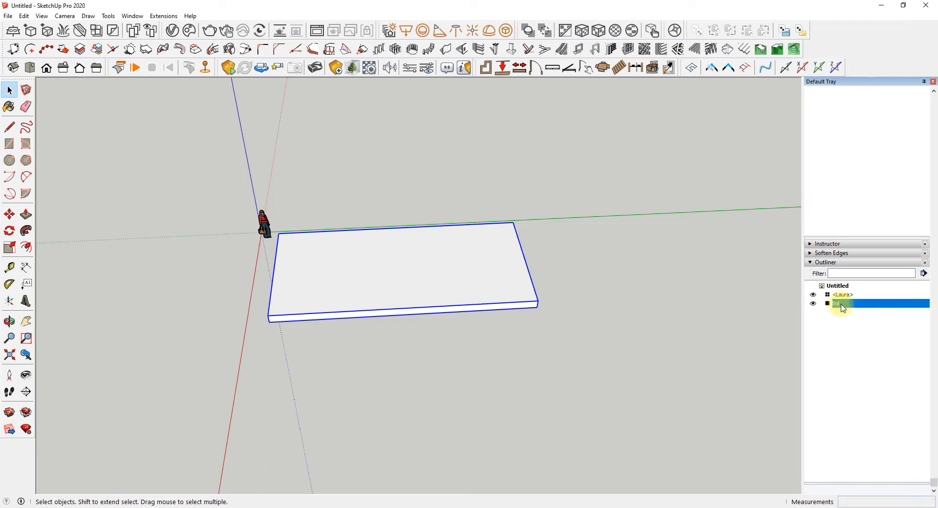
{"action": "left_click", "coordinate": [421, 360]}
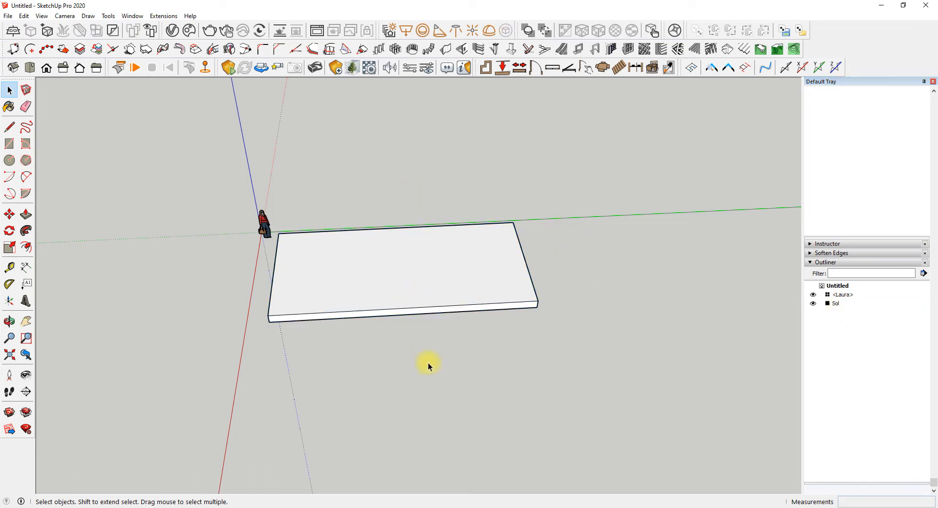
{"action": "scroll", "coordinate": [253, 324], "scroll_direction": "up", "scroll_amount": 1}
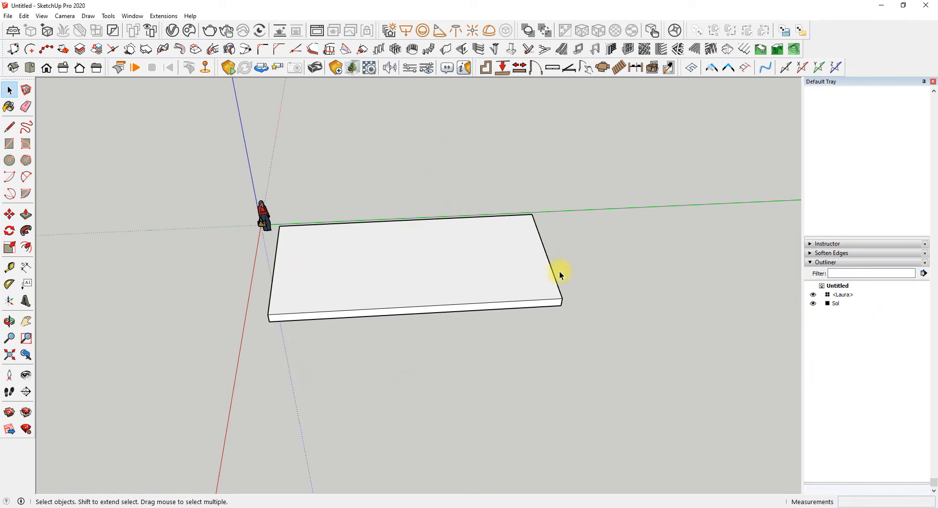
- Open the Sol group for editing, select the slab's top face, and exit the group again
{"action": "left_click", "coordinate": [367, 257]}
{"action": "double_click", "coordinate": [365, 259]}
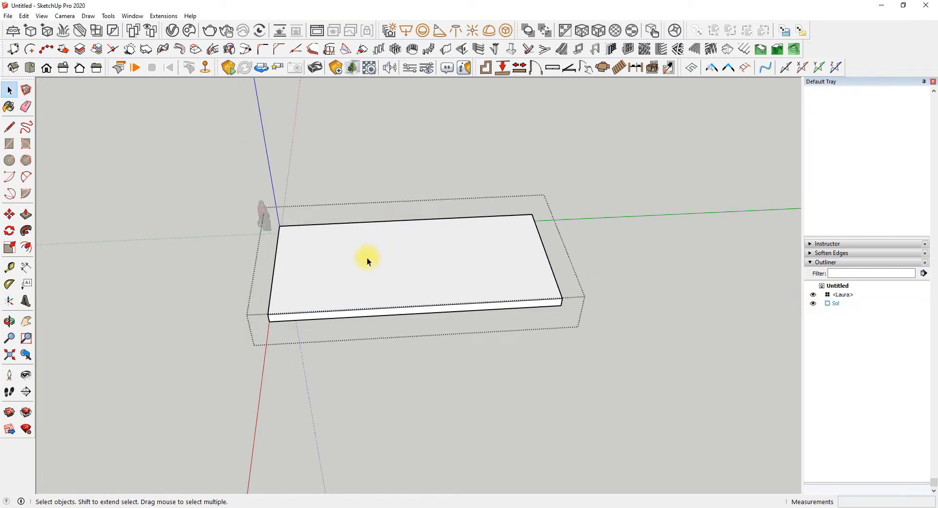
{"action": "left_click", "coordinate": [327, 370]}
{"action": "triple_click", "coordinate": [335, 301]}
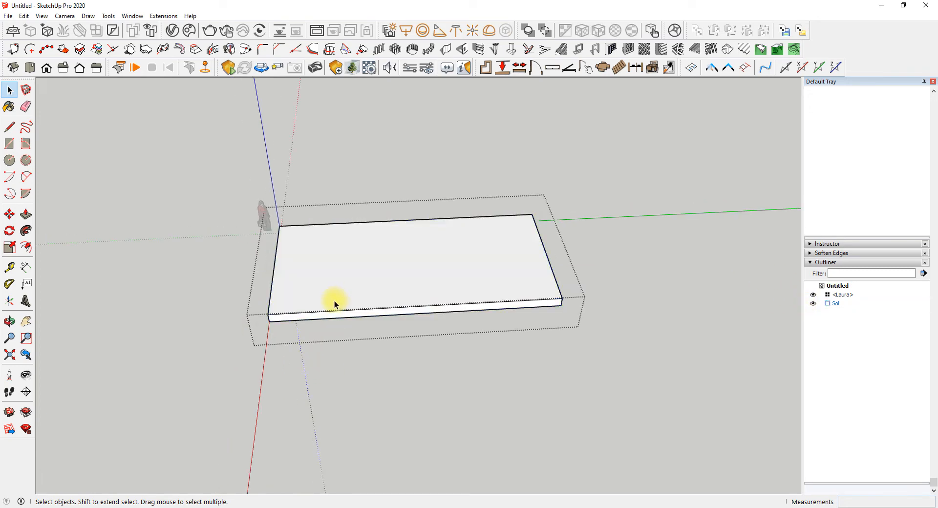
{"action": "left_click", "coordinate": [342, 280]}
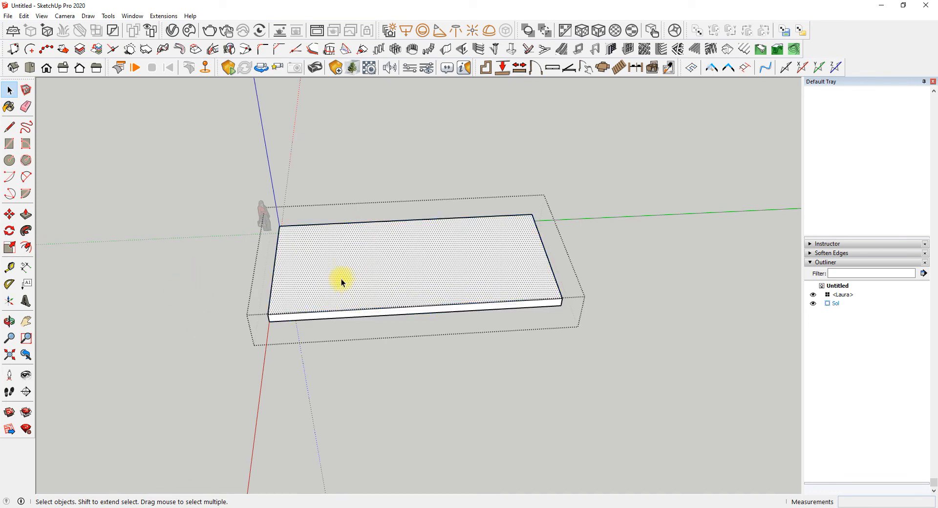
{"action": "left_click", "coordinate": [326, 352]}
- Reopen the Sol group, select the top face together with its bounding edges, and close the group
{"action": "double_click", "coordinate": [343, 292]}
{"action": "left_click", "coordinate": [344, 390]}
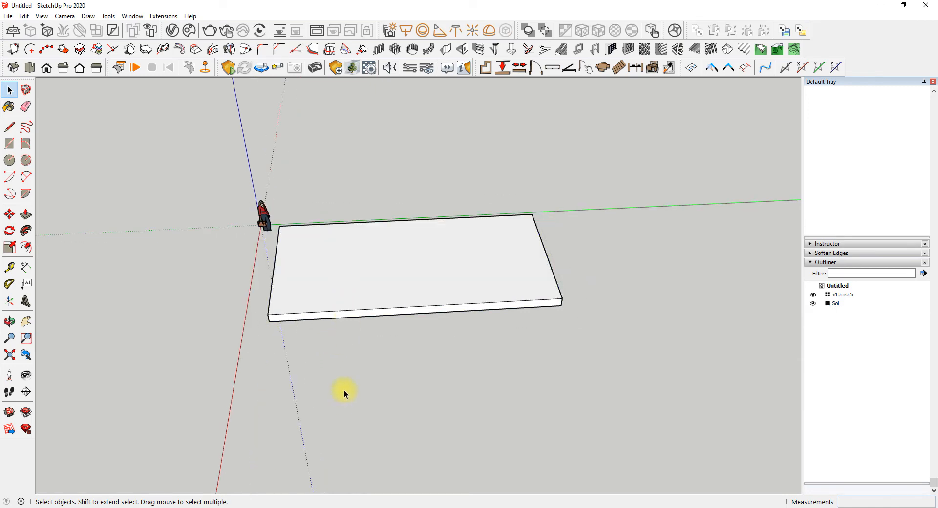
{"action": "double_click", "coordinate": [334, 295]}
{"action": "left_click", "coordinate": [334, 294]}
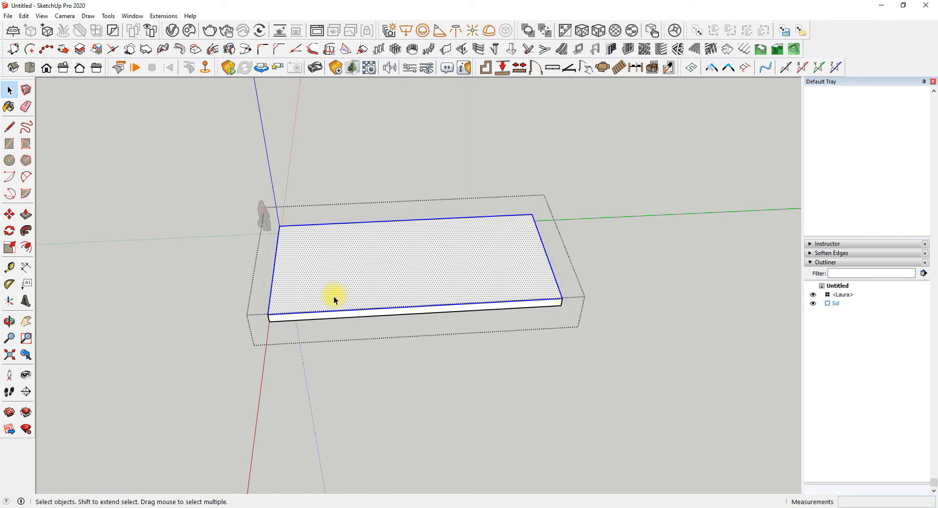
{"action": "left_click", "coordinate": [403, 412]}
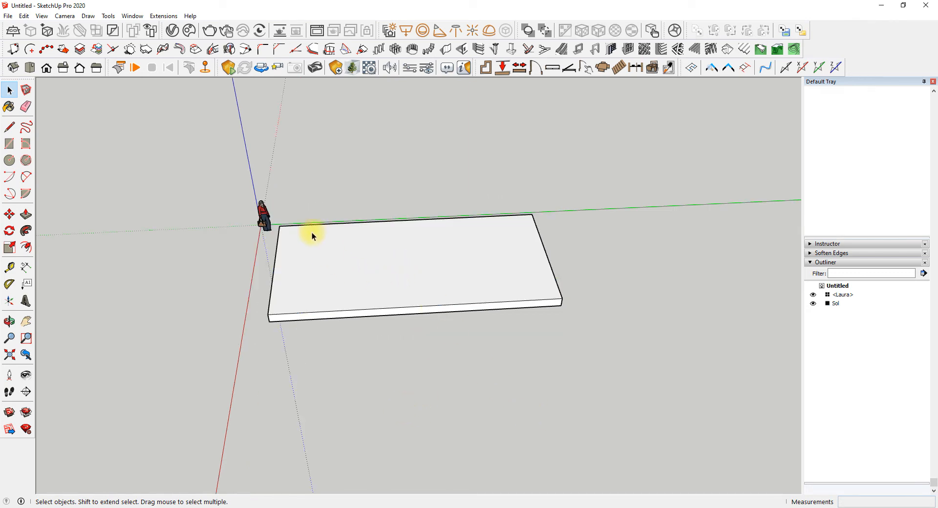
- Draw a rectangle over the Sol slab's whole top, outside the group, between two diagonally opposite corners
{"action": "middle_click_drag", "start_coordinate": [307, 256], "coordinate": [295, 383]}
{"action": "scroll", "coordinate": [371, 279], "scroll_direction": "down", "scroll_amount": 3}
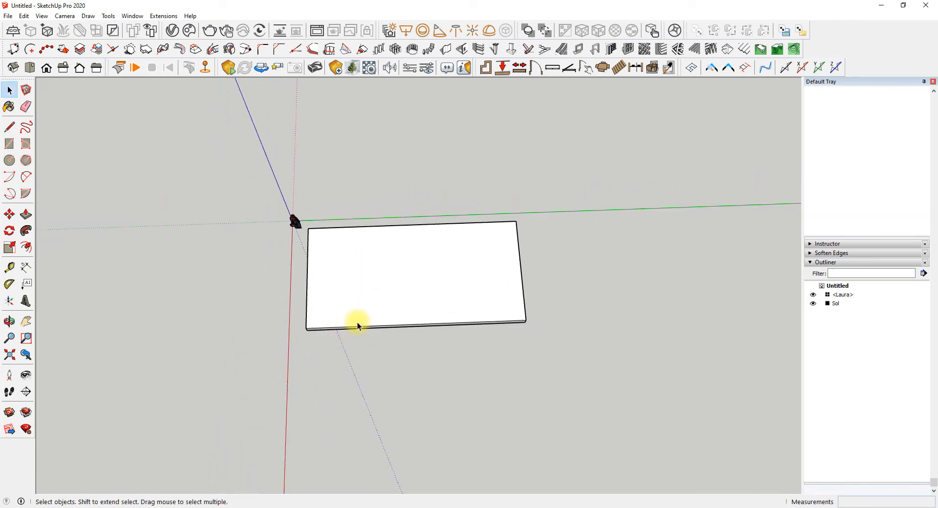
{"action": "scroll", "coordinate": [371, 303], "scroll_direction": "up", "scroll_amount": 2}
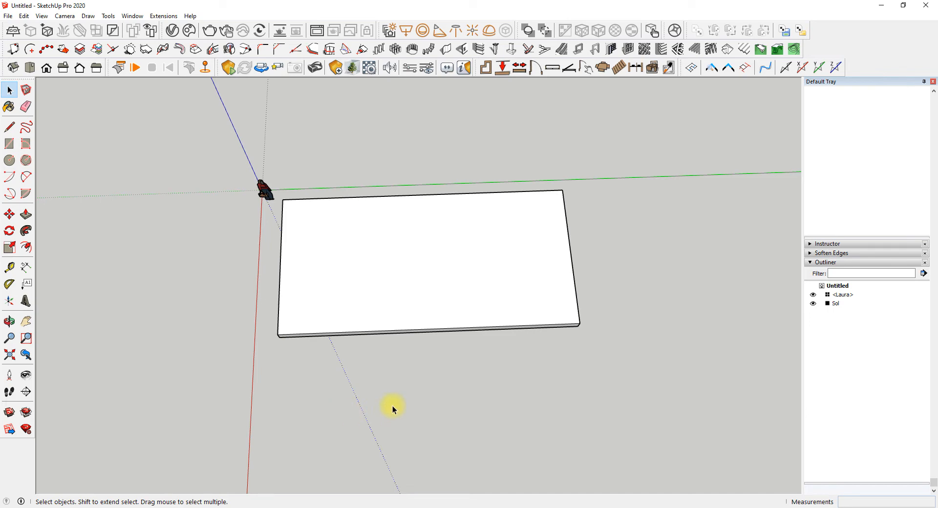
{"action": "middle_click_drag", "start_coordinate": [369, 307], "coordinate": [411, 201]}
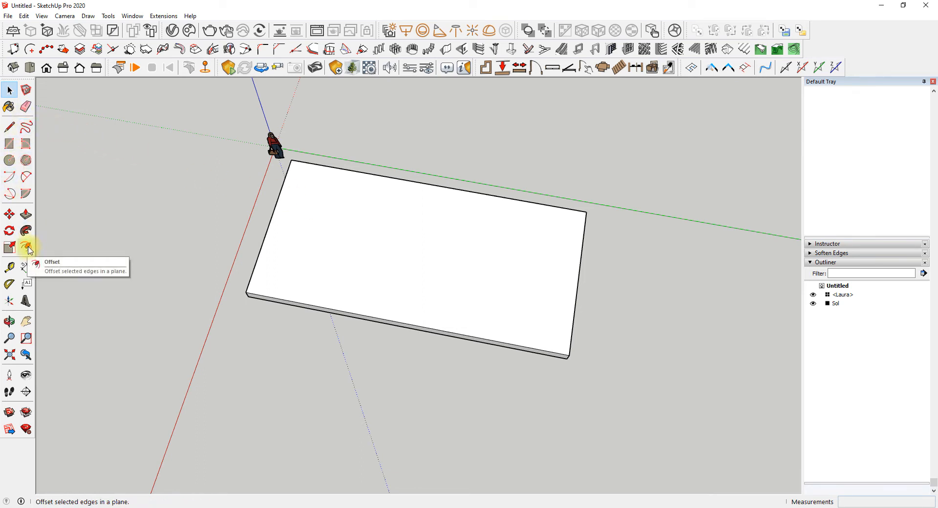
{"action": "left_click", "coordinate": [8, 144]}
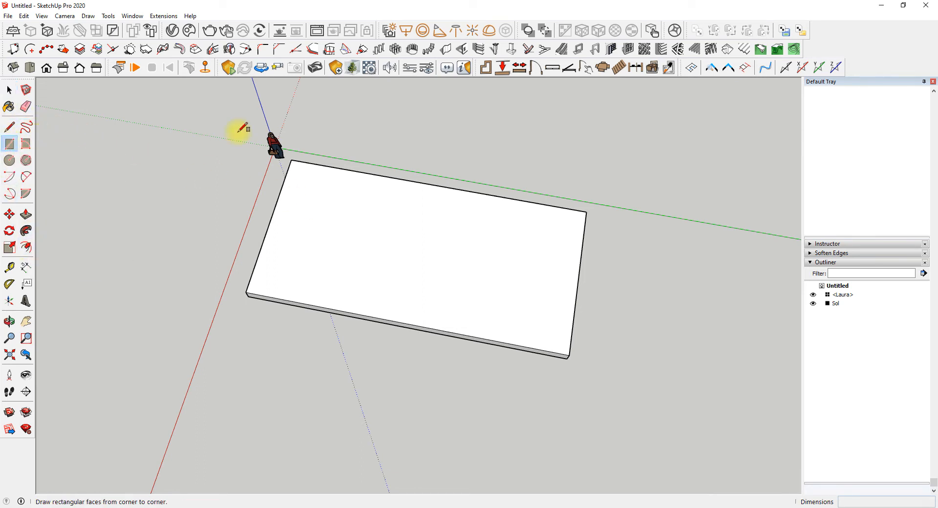
{"action": "left_click", "coordinate": [291, 160]}
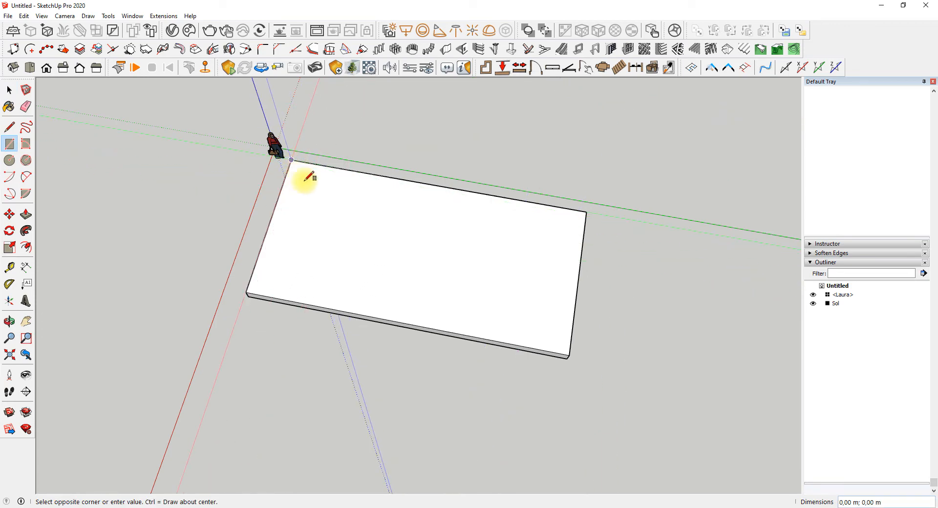
{"action": "left_click", "coordinate": [569, 355]}
- Push/Pull the new rectangle on top of the slab upward by 2.4 m
{"action": "middle_click_drag", "start_coordinate": [276, 278], "coordinate": [381, 234]}
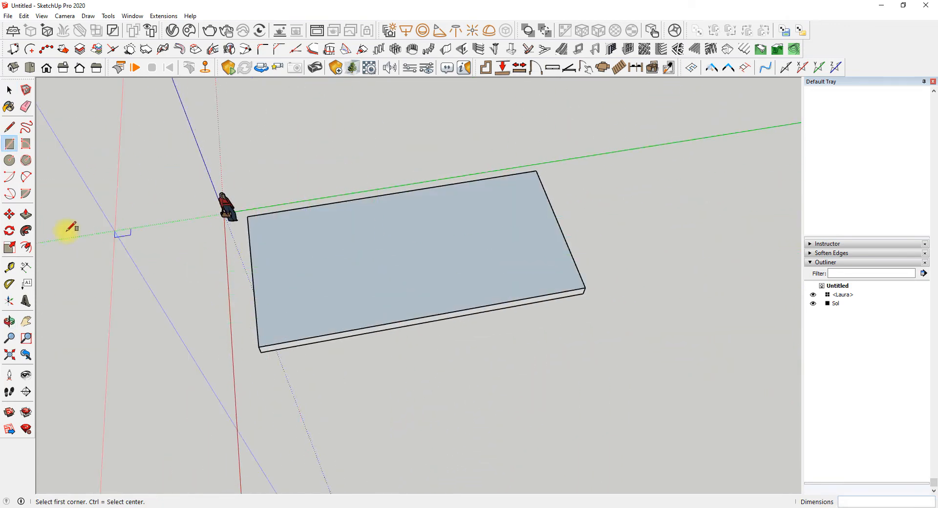
{"action": "left_click", "coordinate": [26, 214]}
{"action": "left_click", "coordinate": [408, 214]}
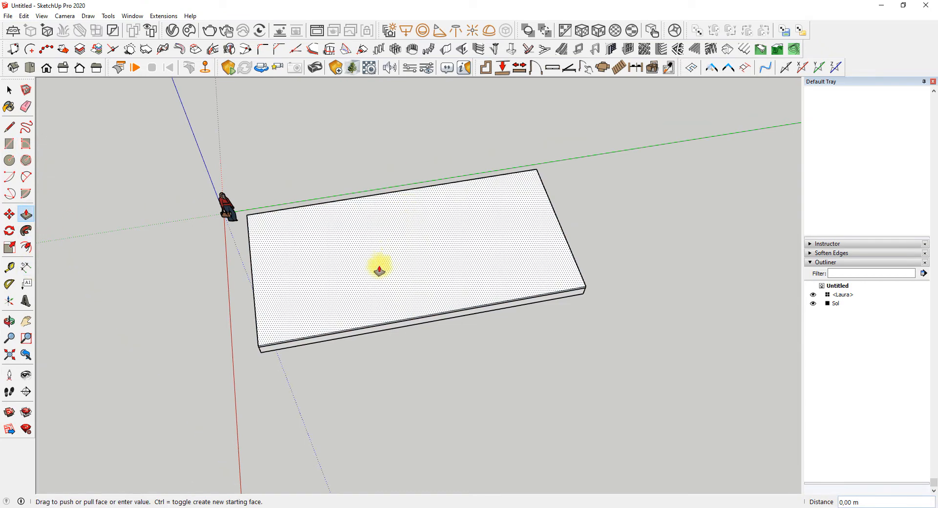
{"action": "key", "text": "Escape"}
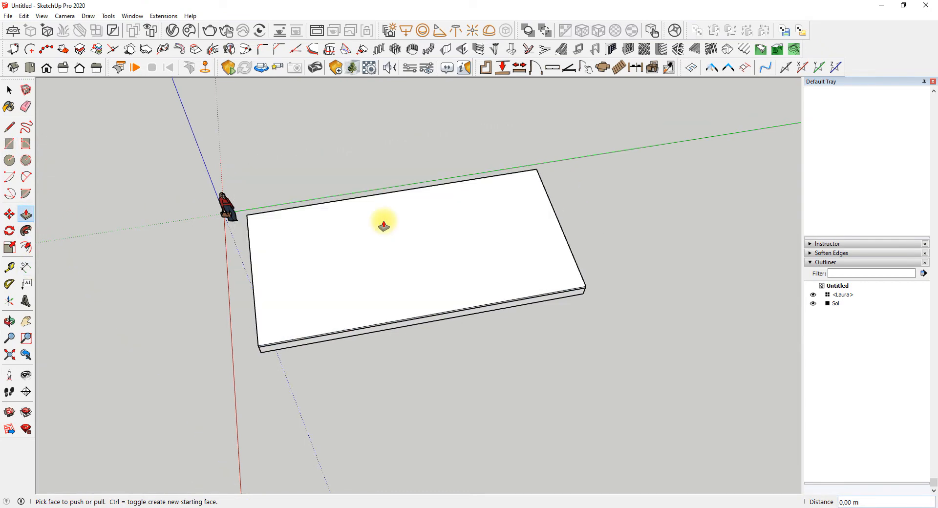
{"action": "left_click", "coordinate": [377, 250]}
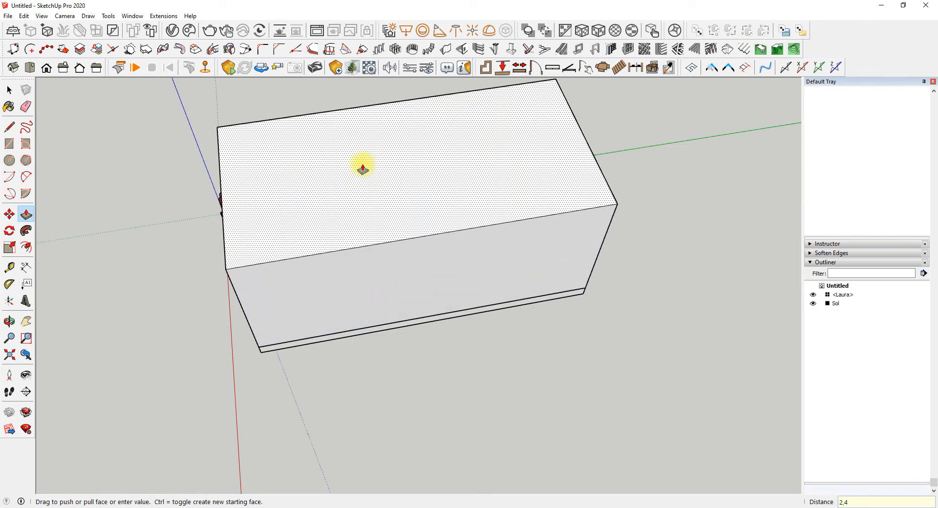
{"action": "key", "text": "Return"}
- Offset the outline of the raised block's top face inward by 0.2 m
{"action": "middle_click_drag", "start_coordinate": [362, 169], "coordinate": [157, 253]}
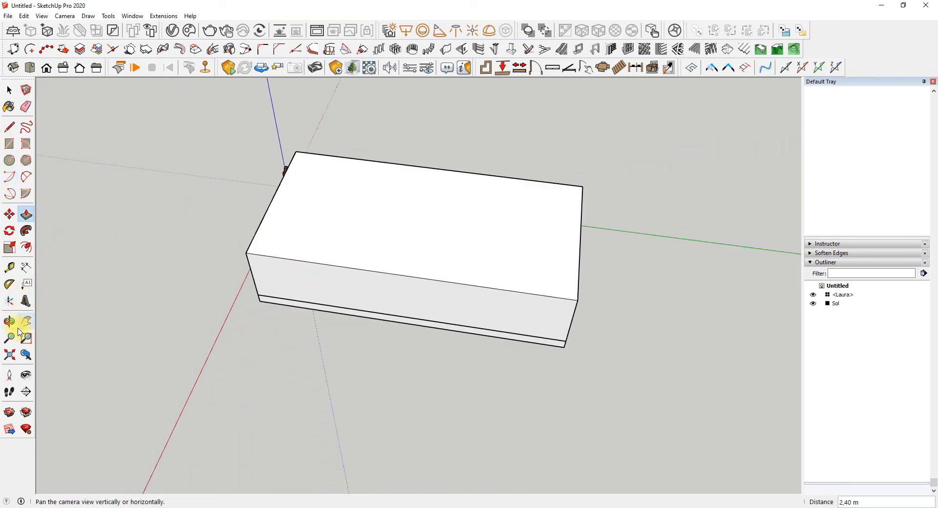
{"action": "left_click", "coordinate": [27, 249]}
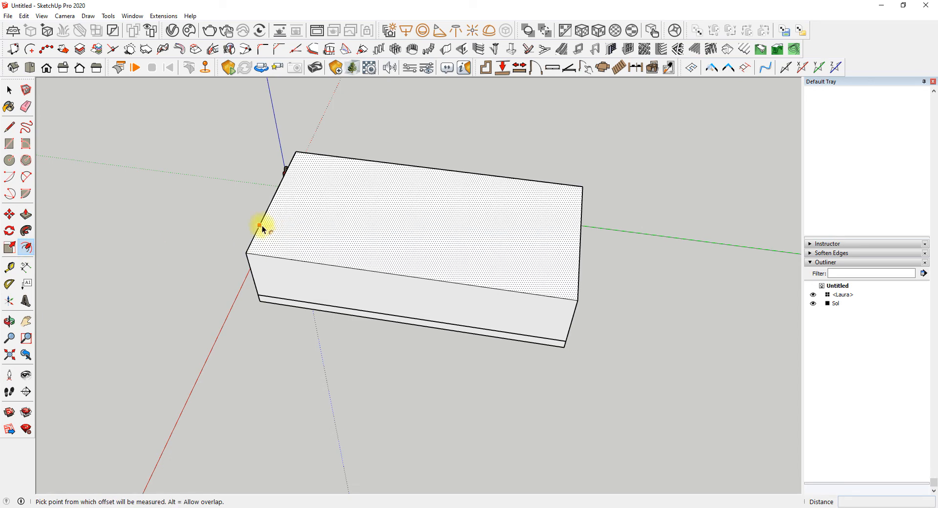
{"action": "left_click", "coordinate": [274, 218]}
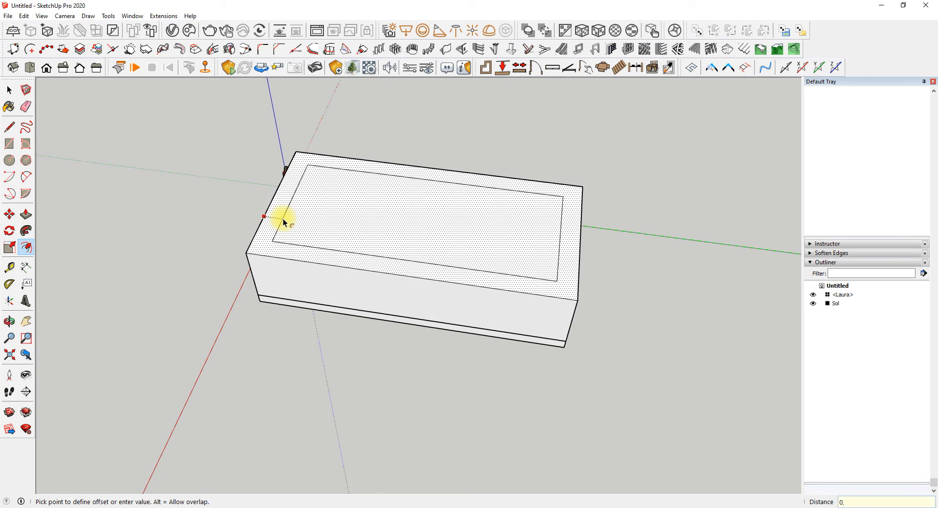
{"action": "key", "text": "Return"}
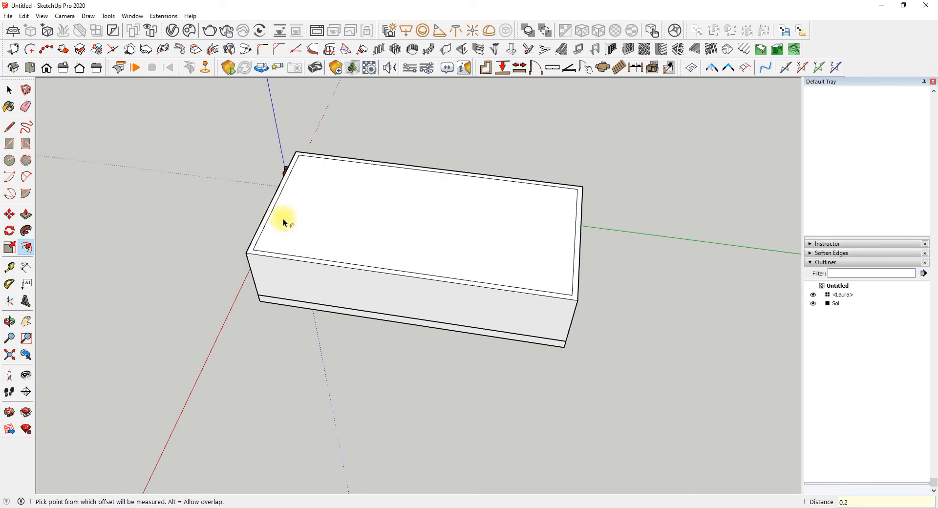
{"action": "scroll", "coordinate": [259, 249], "scroll_direction": "up", "scroll_amount": 2}
{"action": "scroll", "coordinate": [259, 248], "scroll_direction": "up", "scroll_amount": 3}
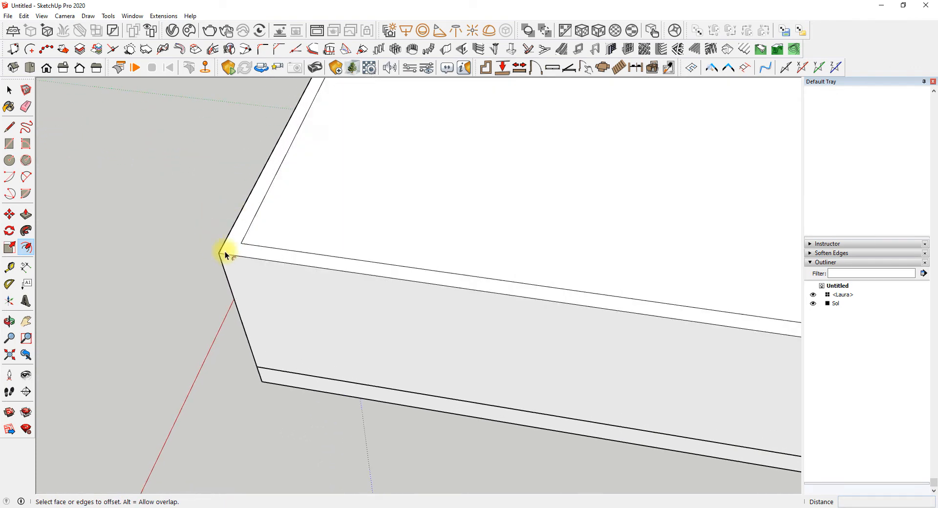
- Push the inner top face down 2.40 m to the slab, leaving only the perimeter walls
{"action": "left_click", "coordinate": [25, 215]}
{"action": "scroll", "coordinate": [309, 194], "scroll_direction": "down", "scroll_amount": 5}
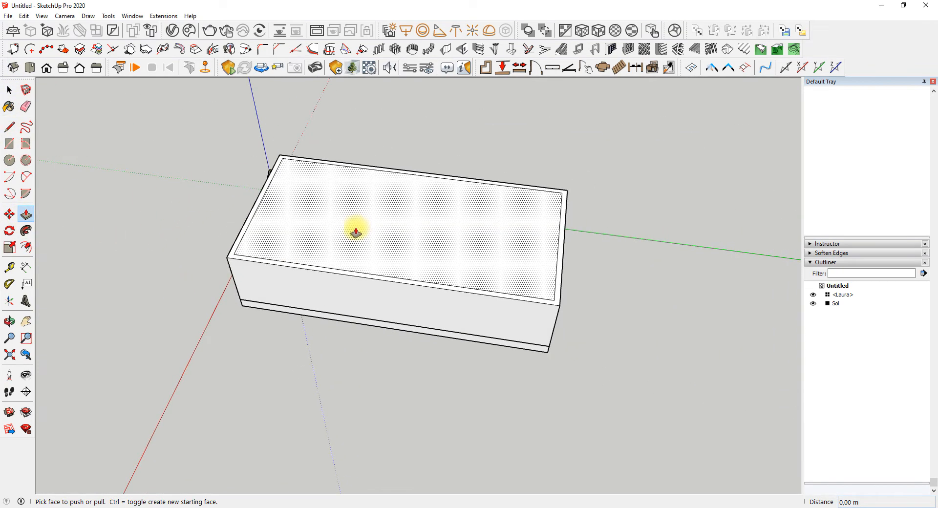
{"action": "middle_click_drag", "start_coordinate": [391, 241], "coordinate": [313, 278]}
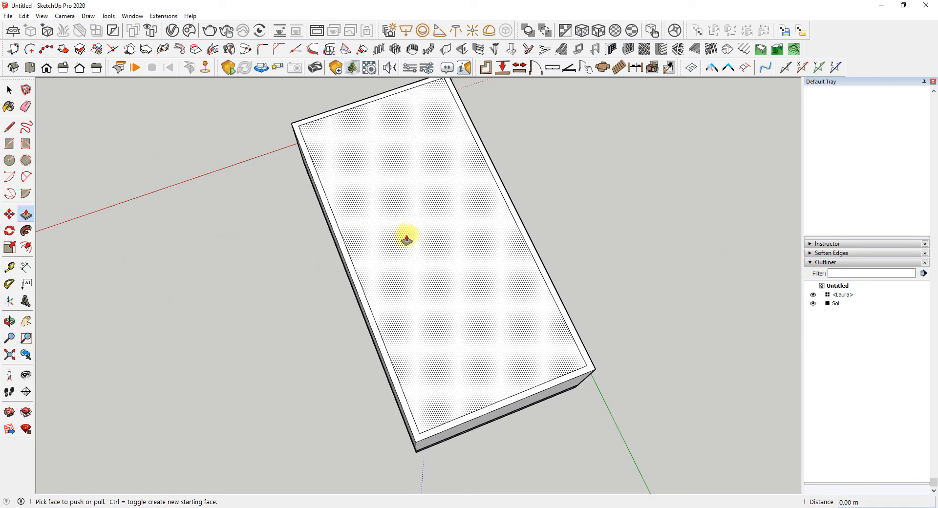
{"action": "left_click_drag", "start_coordinate": [404, 239], "coordinate": [418, 293]}
{"action": "left_click", "coordinate": [430, 332]}
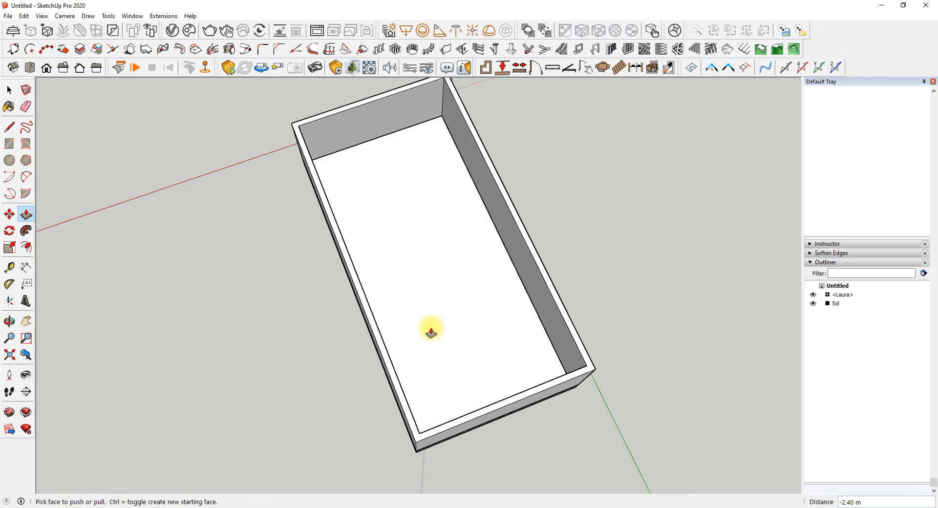
- Examine the perimeter walls and the slab beneath them from above, from the inside and from all outer sides
{"action": "middle_click_drag", "start_coordinate": [365, 239], "coordinate": [533, 134]}
{"action": "scroll", "coordinate": [534, 134], "scroll_direction": "down", "scroll_amount": 3}
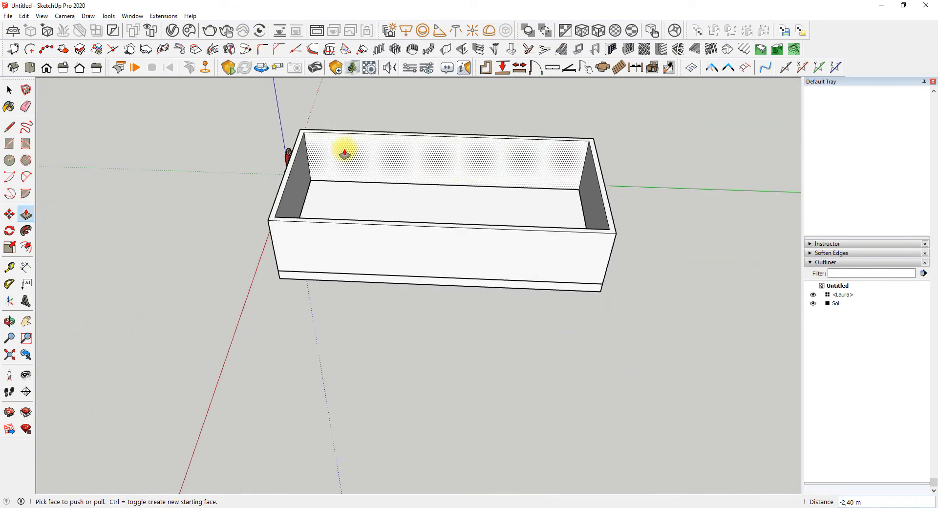
{"action": "scroll", "coordinate": [308, 139], "scroll_direction": "up", "scroll_amount": 2}
{"action": "scroll", "coordinate": [333, 167], "scroll_direction": "up", "scroll_amount": 1}
{"action": "middle_click_drag", "start_coordinate": [331, 166], "coordinate": [225, 175]}
{"action": "scroll", "coordinate": [225, 179], "scroll_direction": "down", "scroll_amount": 3}
{"action": "middle_click_drag", "start_coordinate": [264, 234], "coordinate": [329, 229]}
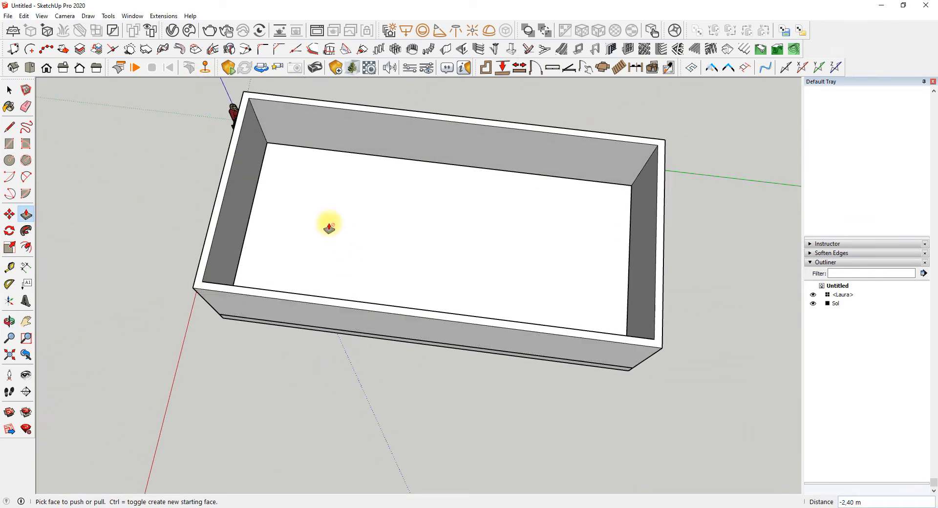
{"action": "middle_click_drag", "start_coordinate": [349, 195], "coordinate": [373, 90]}
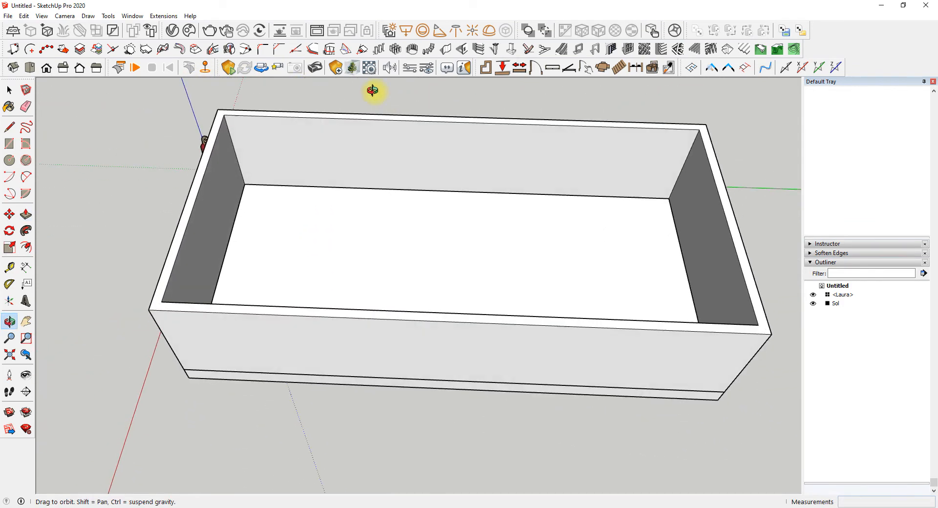
{"action": "scroll", "coordinate": [362, 140], "scroll_direction": "down", "scroll_amount": 2}
{"action": "middle_click_drag", "start_coordinate": [362, 141], "coordinate": [334, 113]}
{"action": "middle_click_drag", "start_coordinate": [324, 165], "coordinate": [297, 182]}
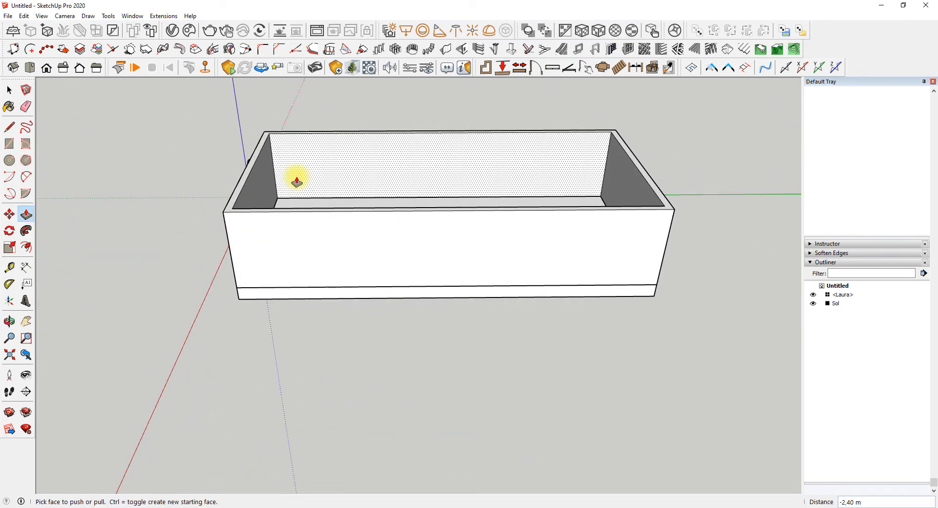
{"action": "middle_click_drag", "start_coordinate": [296, 181], "coordinate": [280, 324]}
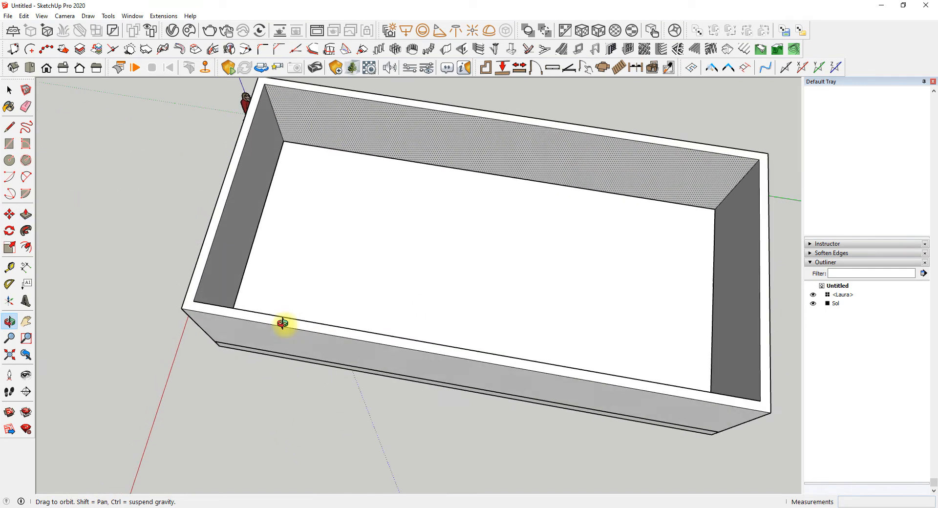
{"action": "middle_click_drag", "start_coordinate": [379, 205], "coordinate": [568, 127]}
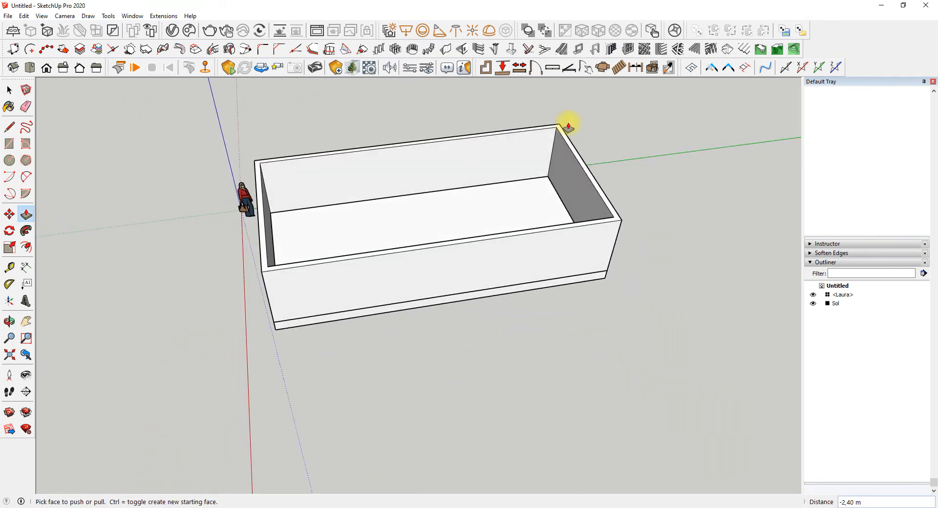
{"action": "scroll", "coordinate": [391, 212], "scroll_direction": "up", "scroll_amount": 3}
{"action": "middle_click_drag", "start_coordinate": [433, 256], "coordinate": [364, 337]}
{"action": "scroll", "coordinate": [462, 398], "scroll_direction": "down", "scroll_amount": 3}
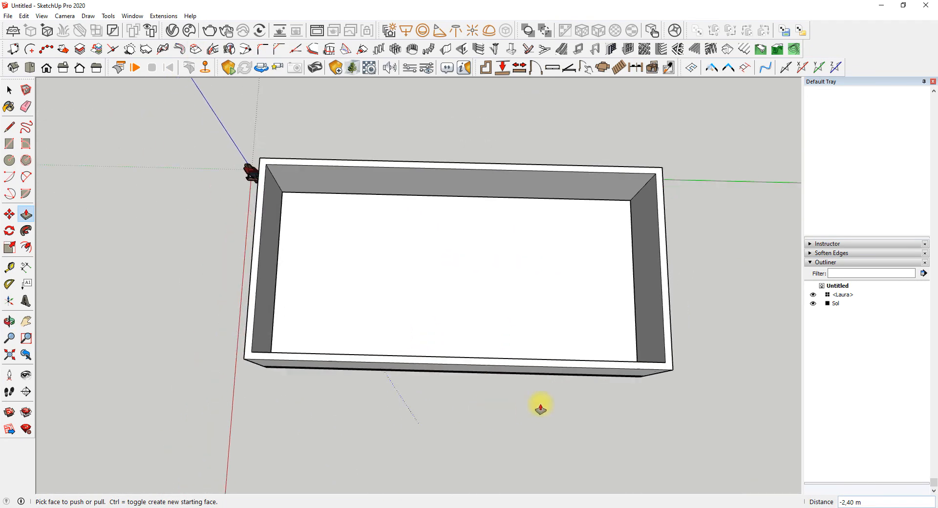
{"action": "middle_click_drag", "start_coordinate": [621, 311], "coordinate": [746, 212]}
{"action": "scroll", "coordinate": [260, 291], "scroll_direction": "up", "scroll_amount": 1}
{"action": "middle_click_drag", "start_coordinate": [259, 291], "coordinate": [731, 306]}
{"action": "scroll", "coordinate": [433, 251], "scroll_direction": "up", "scroll_amount": 1}
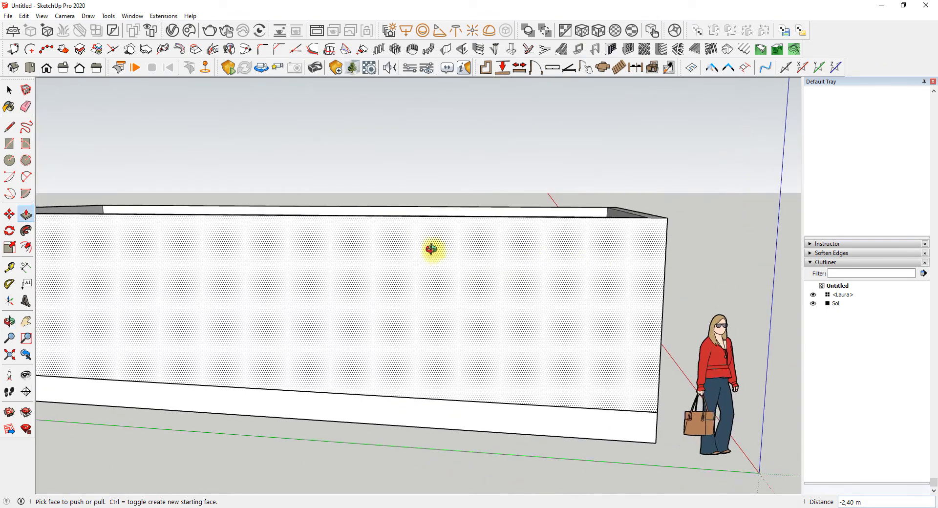
{"action": "middle_click_drag", "start_coordinate": [433, 251], "coordinate": [34, 247]}
{"action": "middle_click_drag", "start_coordinate": [574, 339], "coordinate": [707, 158]}
{"action": "scroll", "coordinate": [698, 211], "scroll_direction": "up", "scroll_amount": 1}
{"action": "middle_click_drag", "start_coordinate": [692, 205], "coordinate": [394, 495]}
{"action": "scroll", "coordinate": [372, 201], "scroll_direction": "down", "scroll_amount": 5}
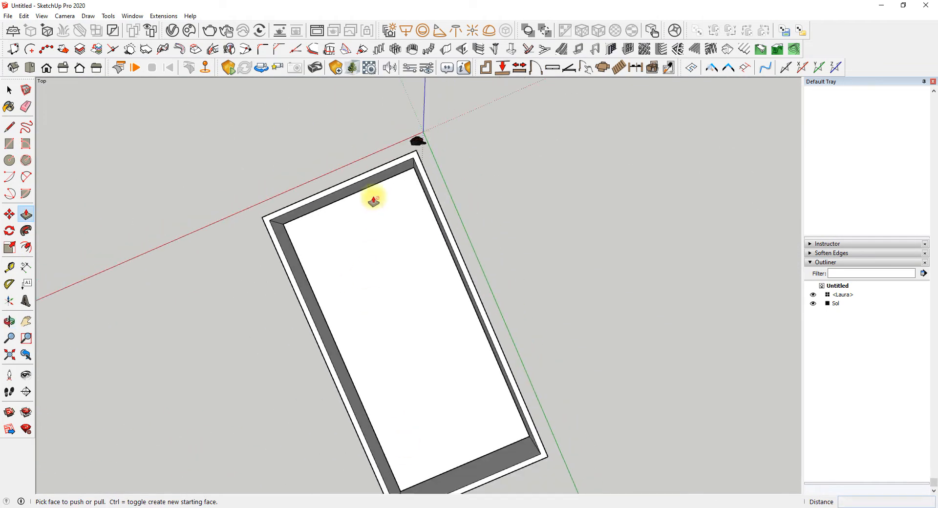
{"action": "middle_click_drag", "start_coordinate": [333, 344], "coordinate": [535, 207]}
{"action": "middle_click_drag", "start_coordinate": [649, 337], "coordinate": [684, 176]}
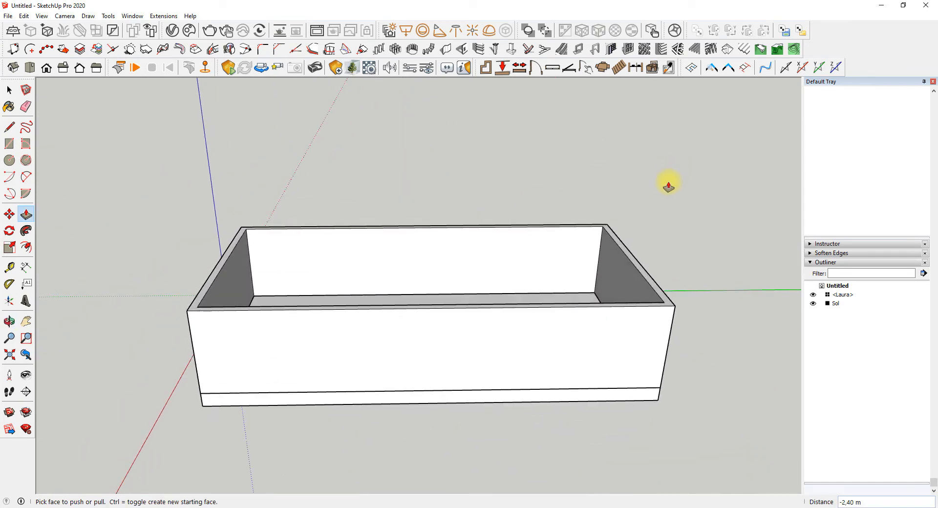
{"action": "middle_click_drag", "start_coordinate": [330, 268], "coordinate": [460, 255]}
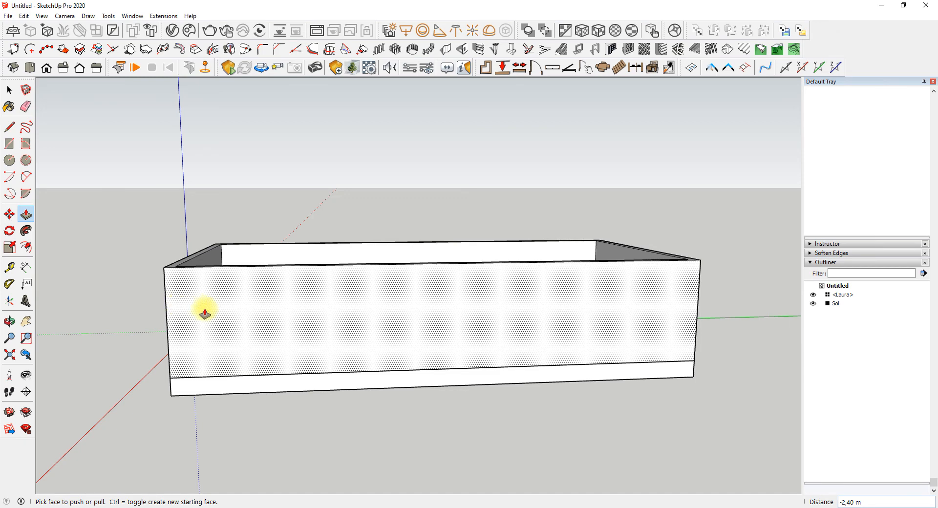
{"action": "middle_click_drag", "start_coordinate": [340, 281], "coordinate": [314, 255]}
{"action": "scroll", "coordinate": [320, 257], "scroll_direction": "down", "scroll_amount": 3}
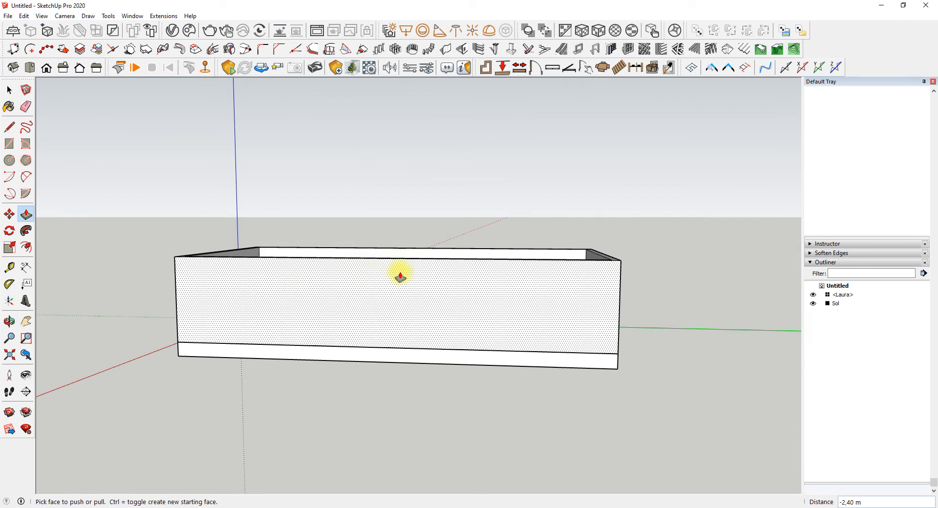
- Review the finished house shell from the long and short sides and look down into the interior floor
{"action": "middle_click_drag", "start_coordinate": [253, 230], "coordinate": [415, 295]}
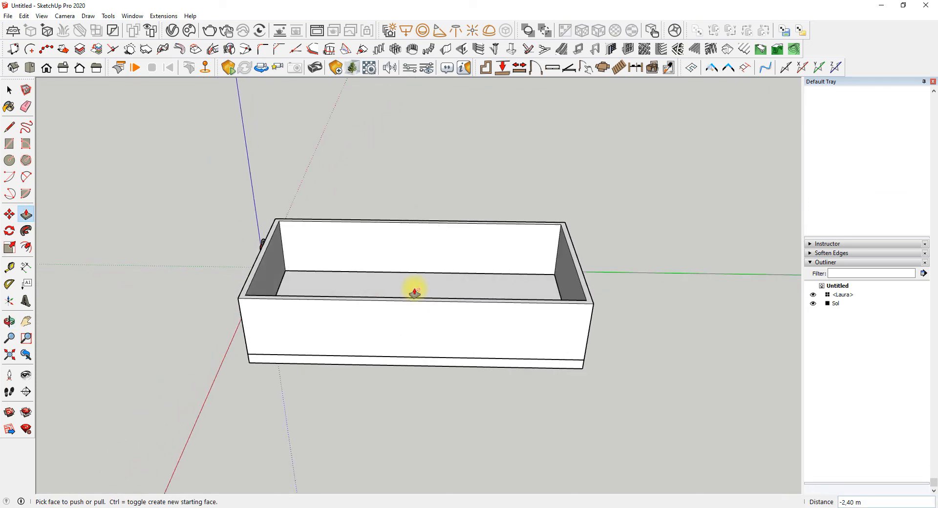
{"action": "middle_click_drag", "start_coordinate": [247, 279], "coordinate": [154, 205]}
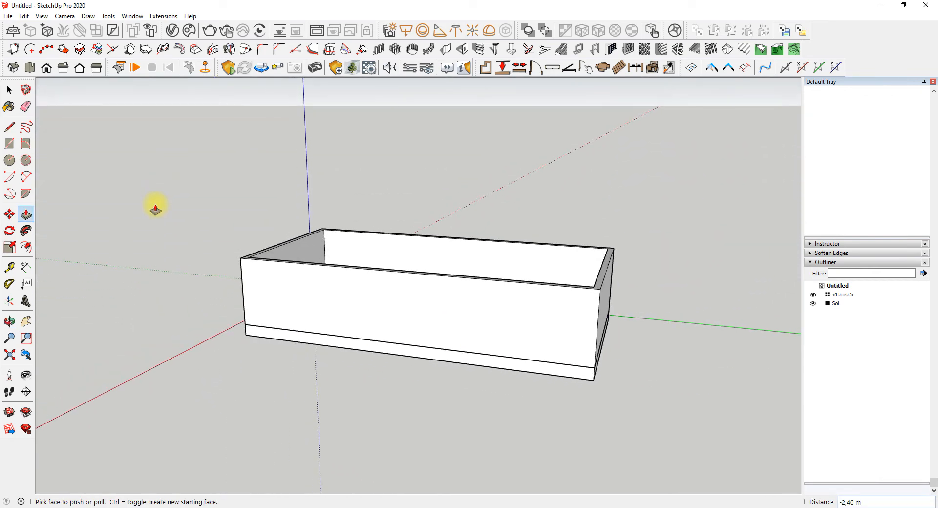
{"action": "middle_click_drag", "start_coordinate": [308, 259], "coordinate": [251, 246]}
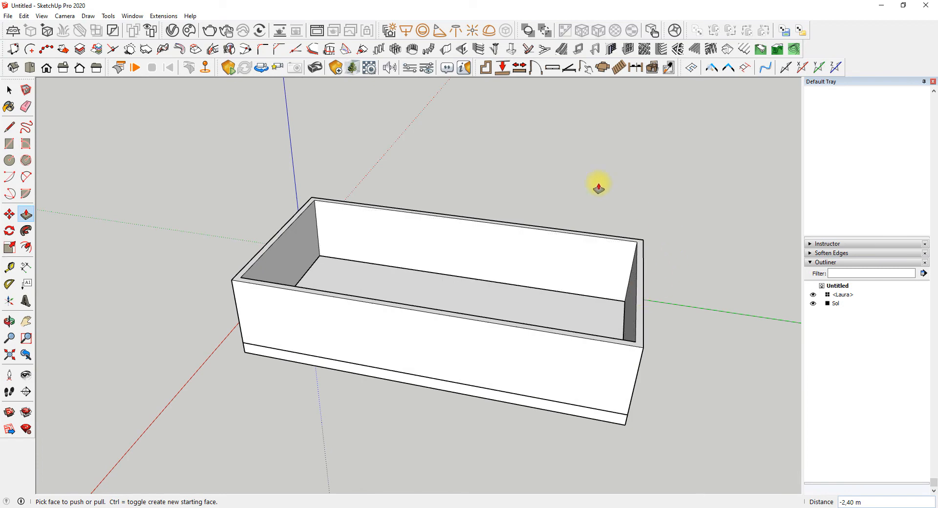
{"action": "middle_click_drag", "start_coordinate": [272, 312], "coordinate": [414, 303]}
{"action": "scroll", "coordinate": [307, 254], "scroll_direction": "down", "scroll_amount": 2}
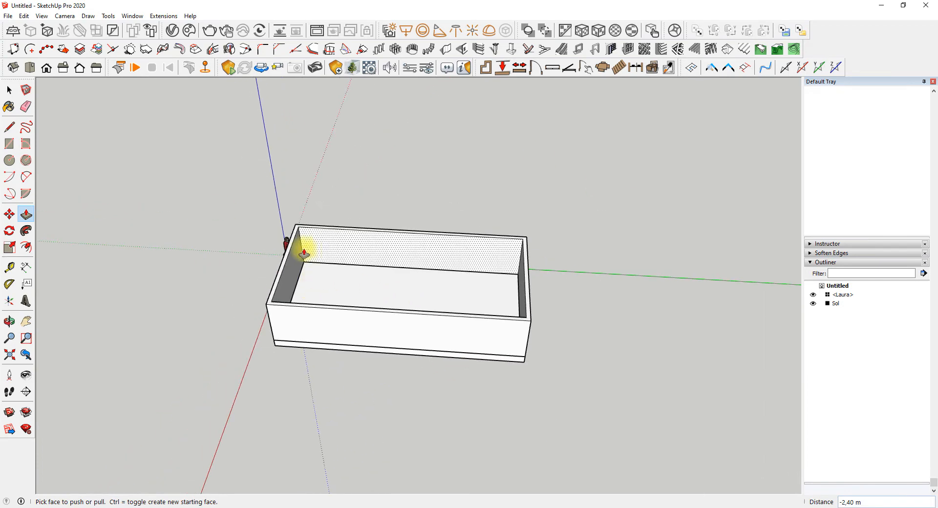
{"action": "middle_click_drag", "start_coordinate": [406, 381], "coordinate": [218, 203]}
{"action": "scroll", "coordinate": [532, 290], "scroll_direction": "up", "scroll_amount": 1}
{"action": "middle_click_drag", "start_coordinate": [532, 289], "coordinate": [167, 145]}
{"action": "middle_click_drag", "start_coordinate": [589, 252], "coordinate": [462, 261]}
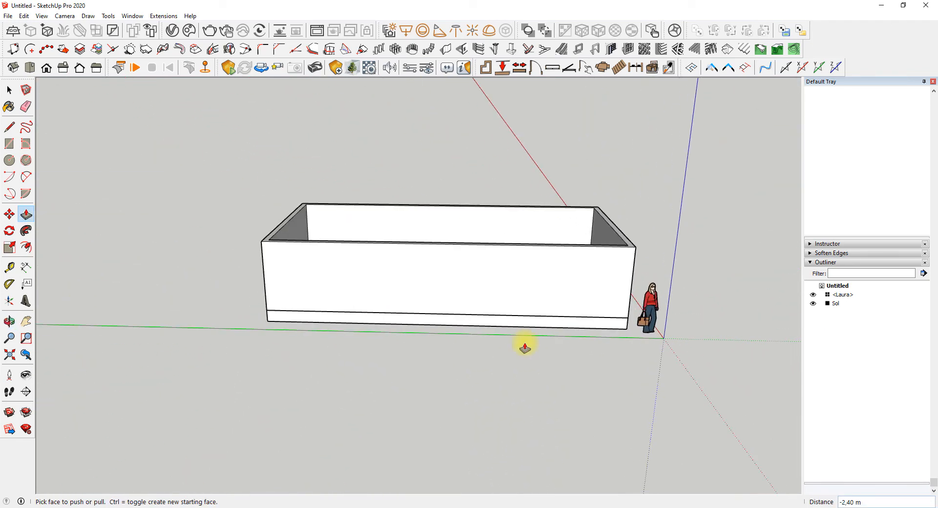
{"action": "middle_click_drag", "start_coordinate": [414, 293], "coordinate": [442, 215]}
{"action": "scroll", "coordinate": [353, 239], "scroll_direction": "up", "scroll_amount": 1}
{"action": "middle_click_drag", "start_coordinate": [236, 264], "coordinate": [630, 321]}
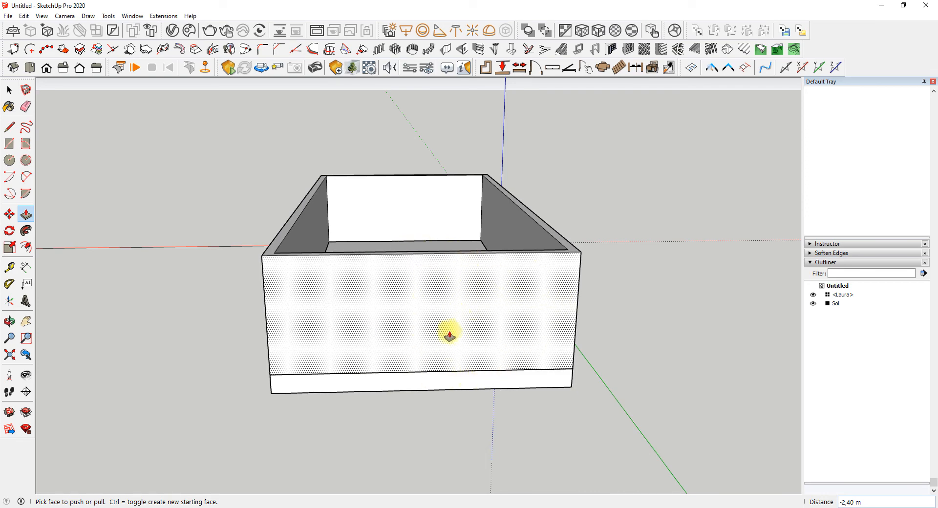
{"action": "middle_click_drag", "start_coordinate": [449, 320], "coordinate": [230, 310]}
{"action": "middle_click_drag", "start_coordinate": [503, 302], "coordinate": [598, 293]}
{"action": "middle_click_drag", "start_coordinate": [550, 310], "coordinate": [551, 243]}
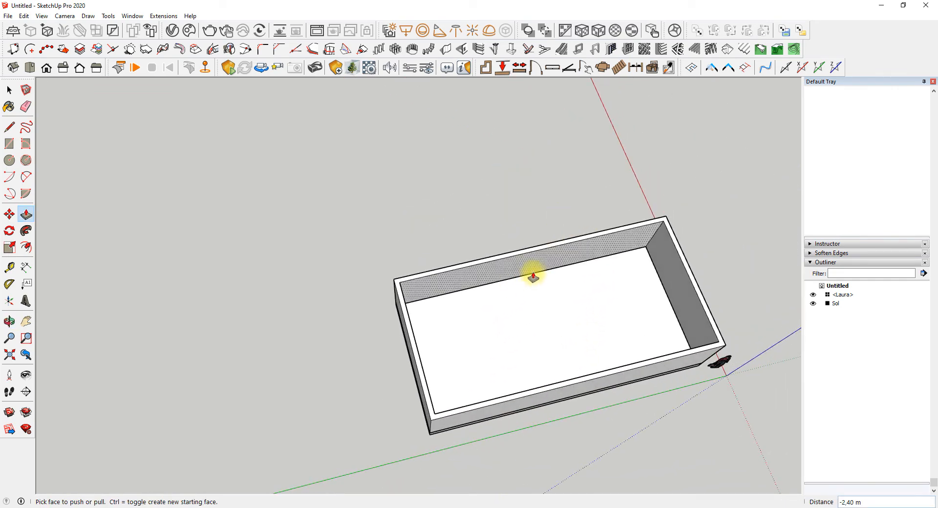
{"action": "middle_click_drag", "start_coordinate": [456, 318], "coordinate": [606, 360]}
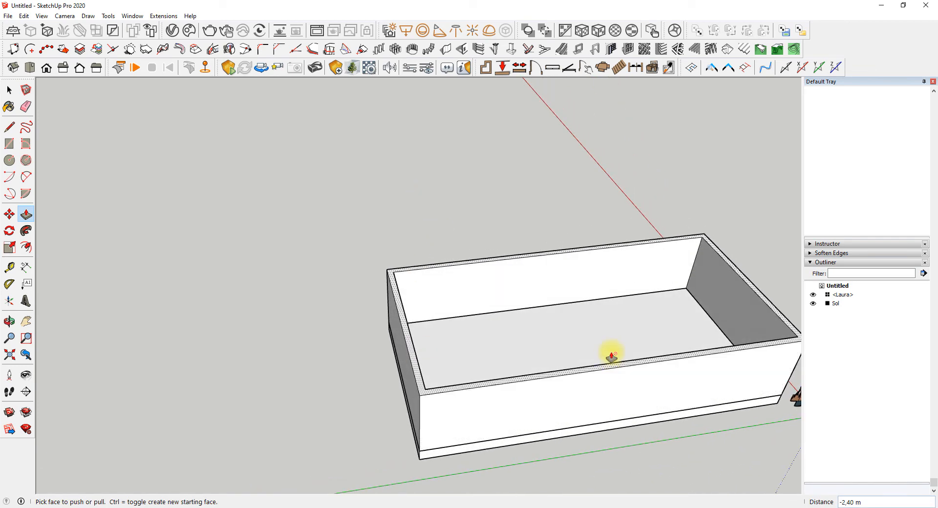
{"action": "mouse_move", "coordinate": [557, 337]}
{"action": "middle_mouse_down"}
{"action": "mouse_move", "coordinate": [540, 360]}
{"action": "mouse_move", "coordinate": [563, 349]}
{"action": "middle_mouse_up"}
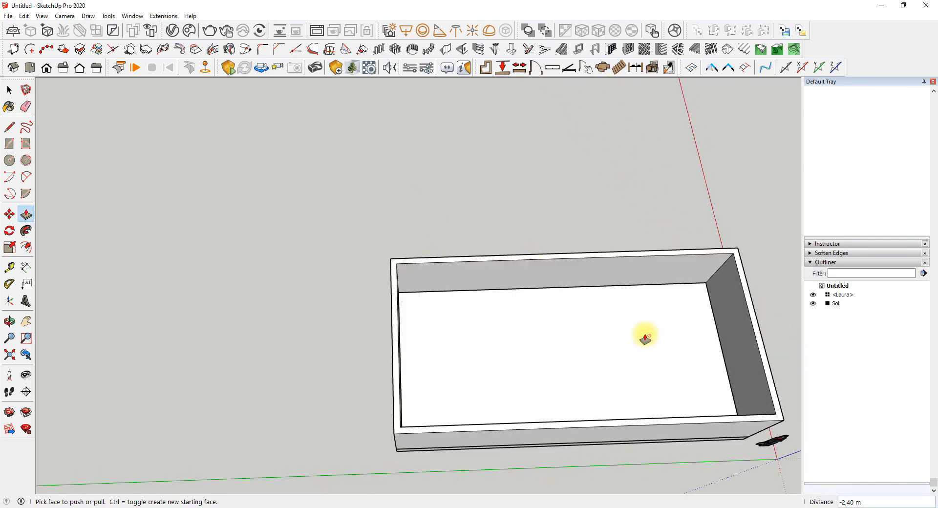
{"action": "scroll", "coordinate": [680, 335], "scroll_direction": "down", "scroll_amount": 2}
{"action": "middle_click_drag", "start_coordinate": [680, 377], "coordinate": [687, 234]}
{"action": "scroll", "coordinate": [585, 240], "scroll_direction": "down", "scroll_amount": 2}
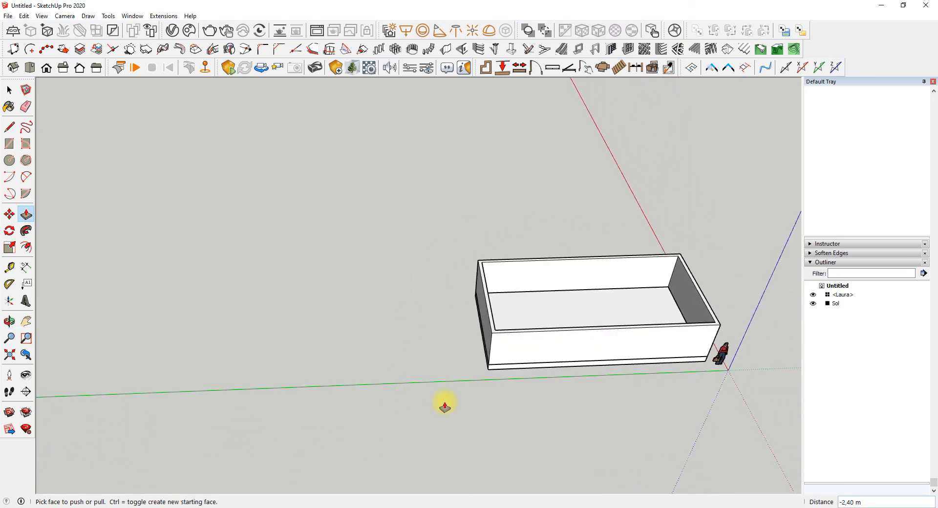
- Select the Sol group in the Outliner to identify the slab, and clear the selection
{"action": "left_click", "coordinate": [836, 304]}
{"action": "scroll", "coordinate": [537, 320], "scroll_direction": "down", "scroll_amount": 2}
{"action": "left_click", "coordinate": [401, 250]}
{"action": "scroll", "coordinate": [543, 318], "scroll_direction": "up", "scroll_amount": 3}
{"action": "middle_click_drag", "start_coordinate": [542, 318], "coordinate": [626, 311]}
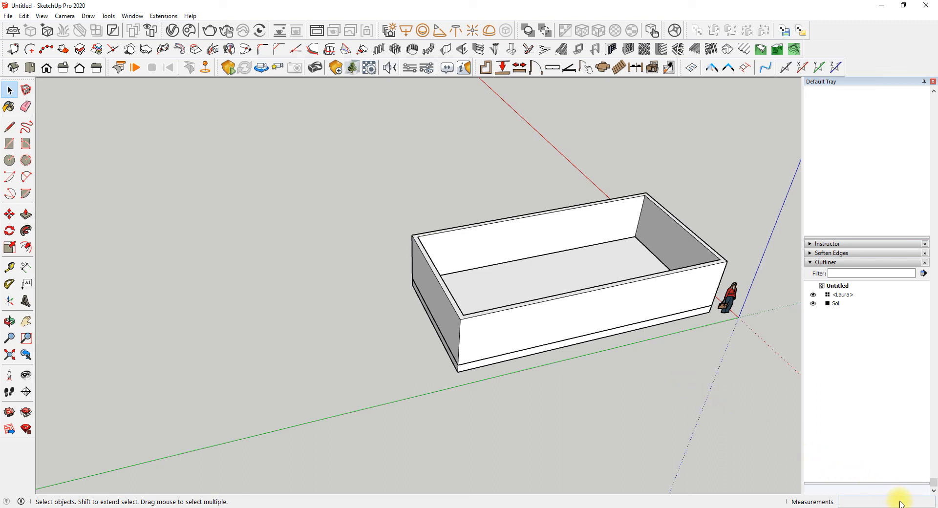
- Close the program, choosing to save the untitled model, and look through the Documents folder for a save location
{"action": "left_click", "coordinate": [924, 5]}
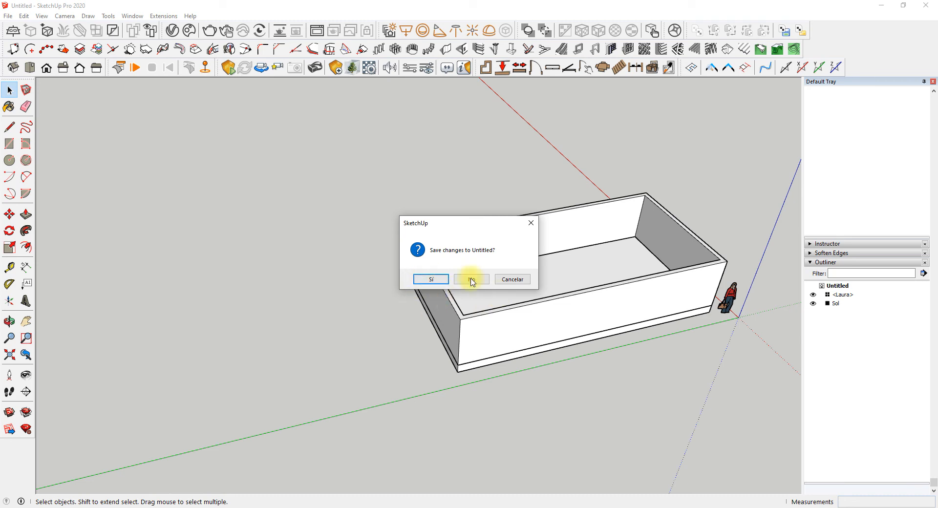
{"action": "left_click", "coordinate": [431, 279]}
{"action": "scroll", "coordinate": [430, 225], "scroll_direction": "down", "scroll_amount": 10}
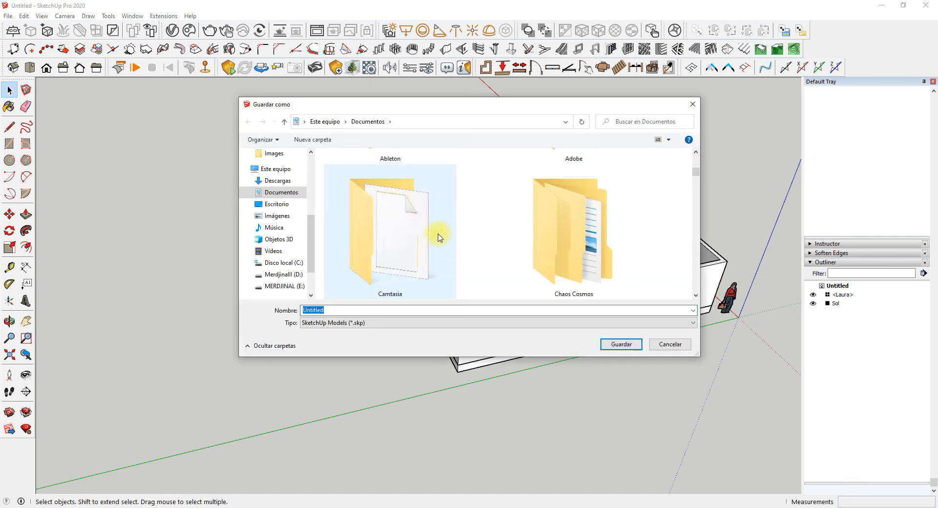
{"action": "scroll", "coordinate": [489, 247], "scroll_direction": "down", "scroll_amount": 2}
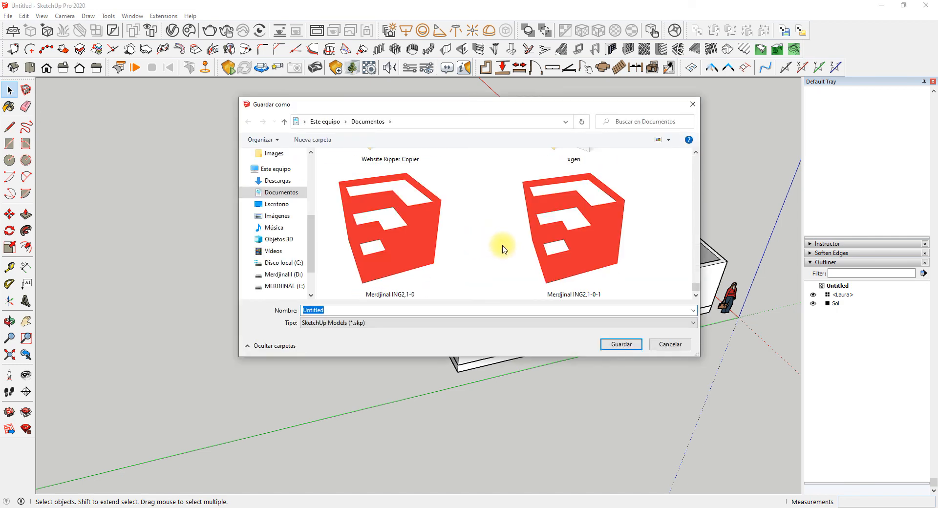
{"action": "scroll", "coordinate": [492, 241], "scroll_direction": "up", "scroll_amount": 4}
{"action": "scroll", "coordinate": [503, 243], "scroll_direction": "down", "scroll_amount": 2}
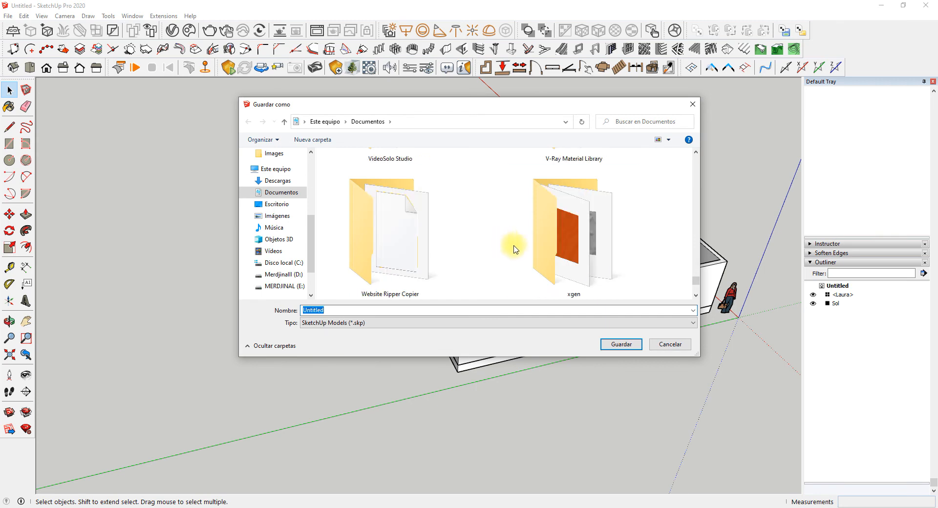
{"action": "scroll", "coordinate": [525, 246], "scroll_direction": "down", "scroll_amount": 2}
{"action": "scroll", "coordinate": [525, 245], "scroll_direction": "up", "scroll_amount": 2}
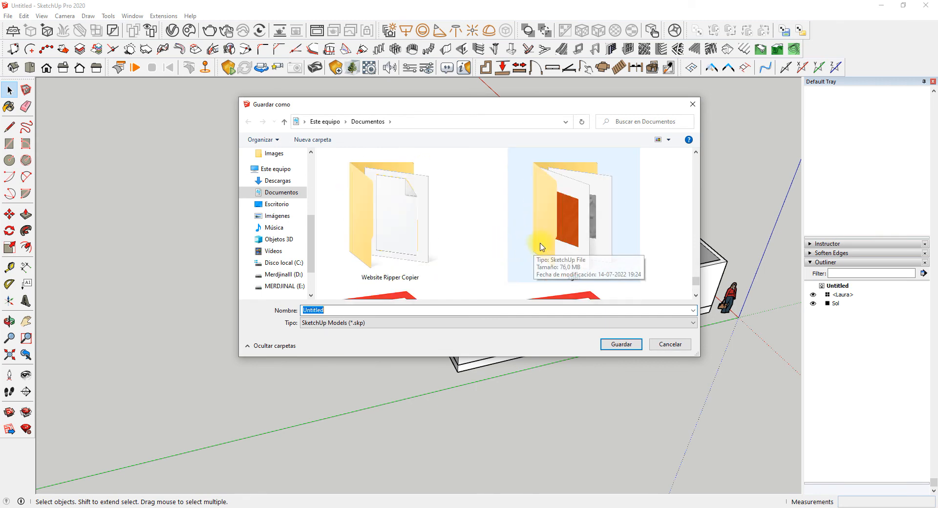
{"action": "scroll", "coordinate": [527, 245], "scroll_direction": "down", "scroll_amount": 2}
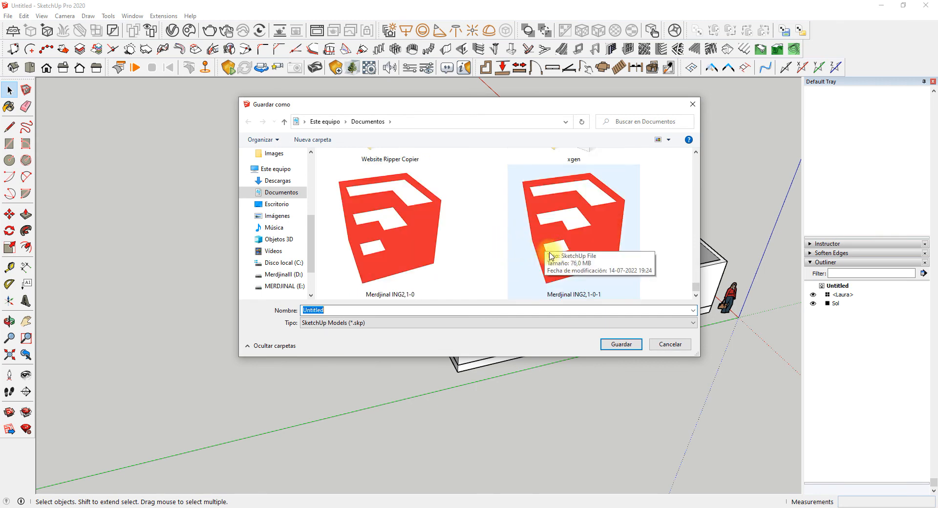
- Create a new folder named "Kou youtube" inside Documents
{"action": "right_click", "coordinate": [481, 252]}
{"action": "mouse_move", "coordinate": [530, 361]}
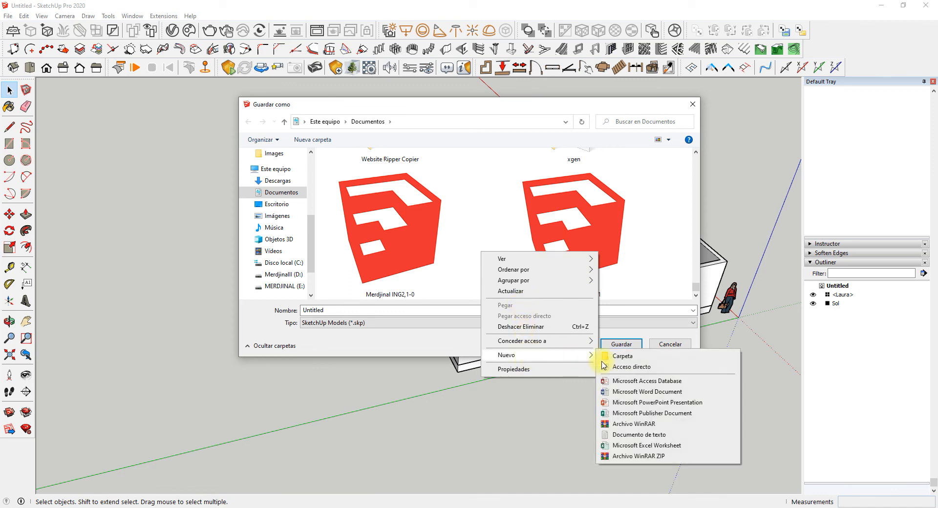
{"action": "left_click", "coordinate": [622, 357]}
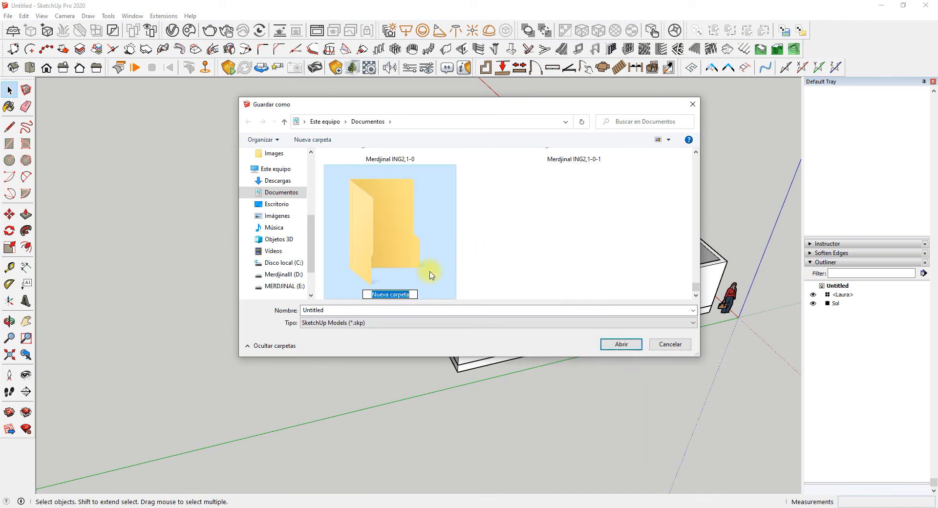
{"action": "type", "text": "Kou"}
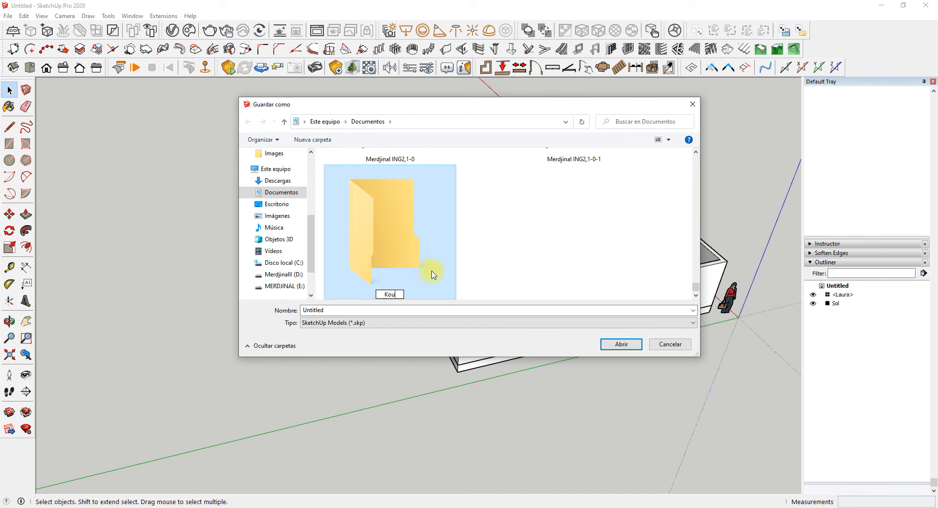
{"action": "type", "text": " youtube"}
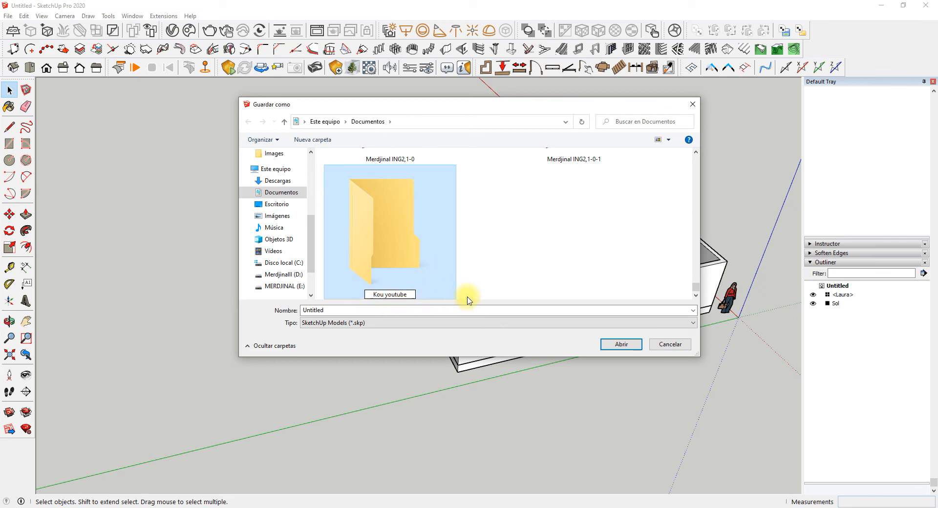
{"action": "left_click", "coordinate": [620, 343]}
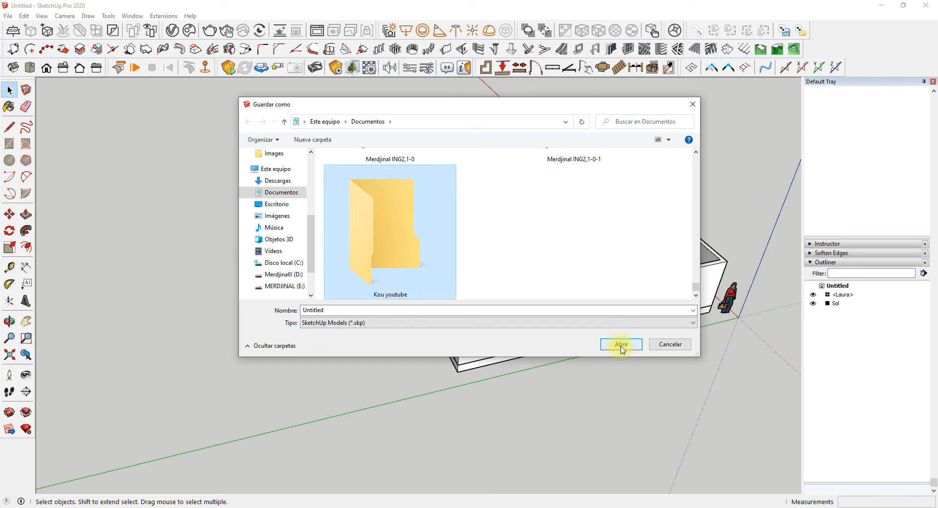
- Save the model as "leson 1" in the Kou youtube folder, keeping the SketchUp Models (*.skp) file type
{"action": "double_click", "coordinate": [435, 271]}
{"action": "left_click_drag", "start_coordinate": [360, 311], "coordinate": [272, 307]}
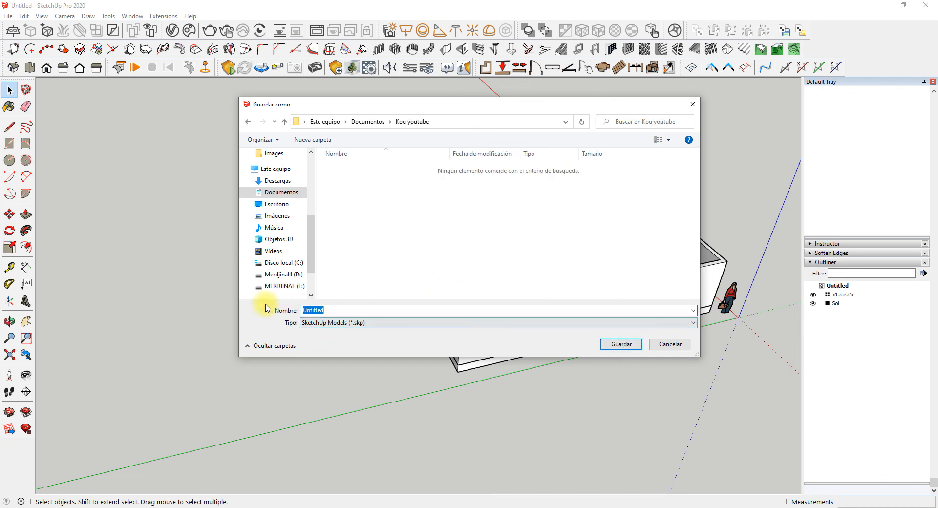
{"action": "key", "text": "BackSpace"}
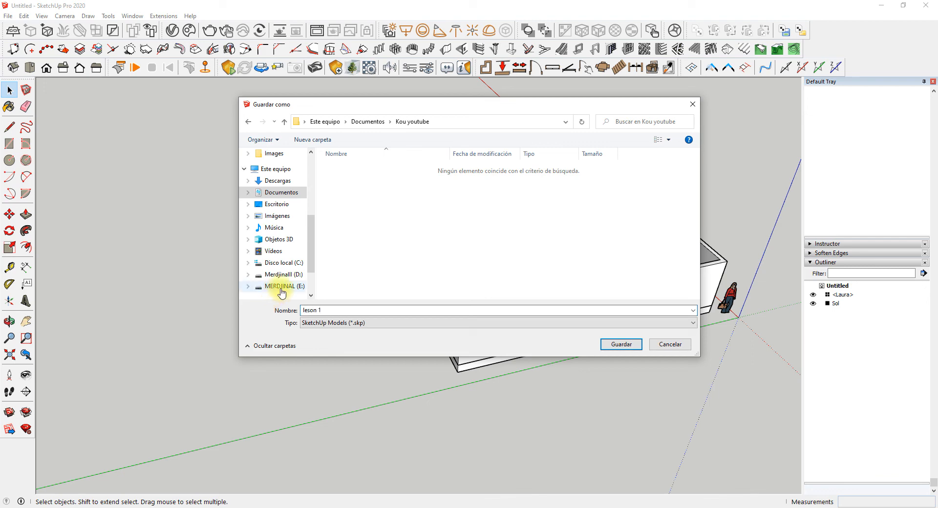
{"action": "left_click", "coordinate": [629, 347]}
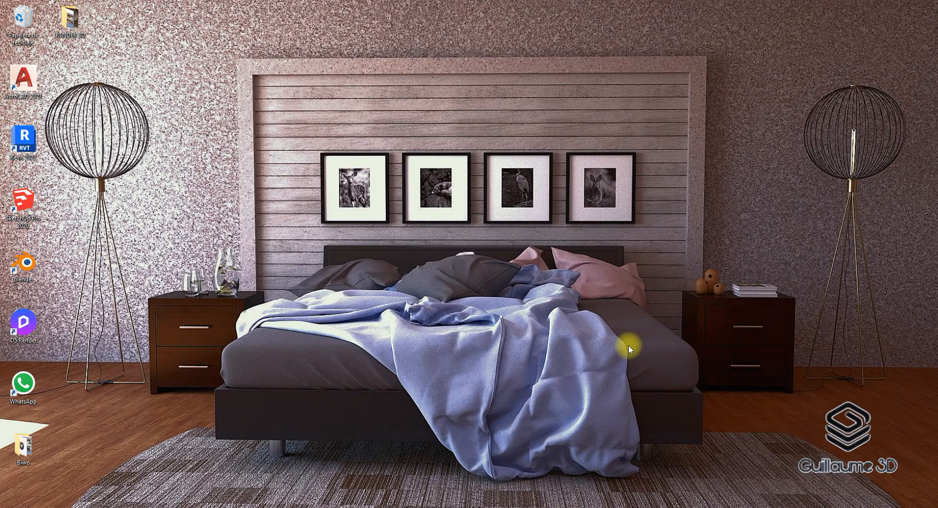